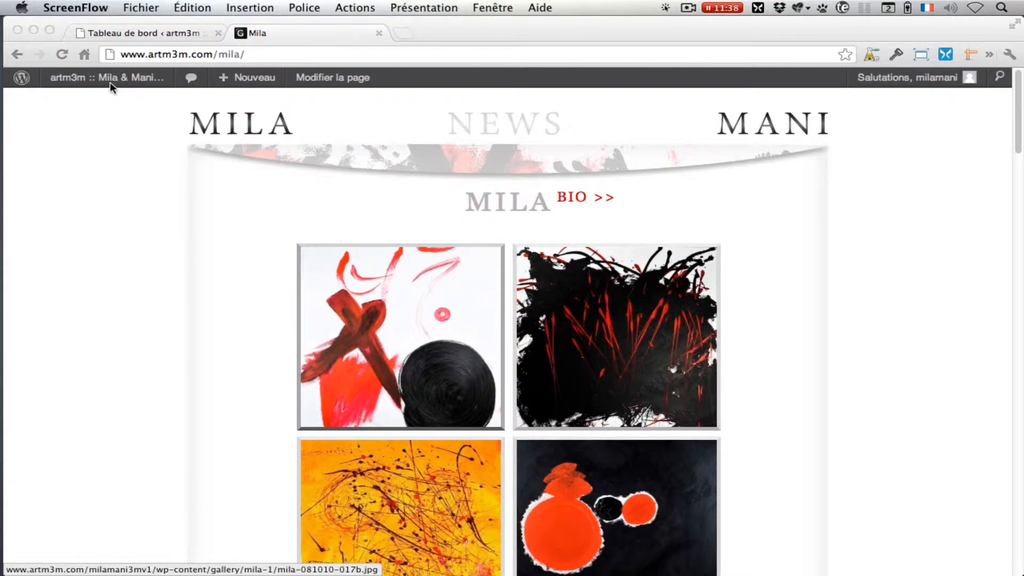
- Open the gallery management list in the site's administration and check the public Mila page against it
left_click(87, 93)
mouse_move(87, 80)
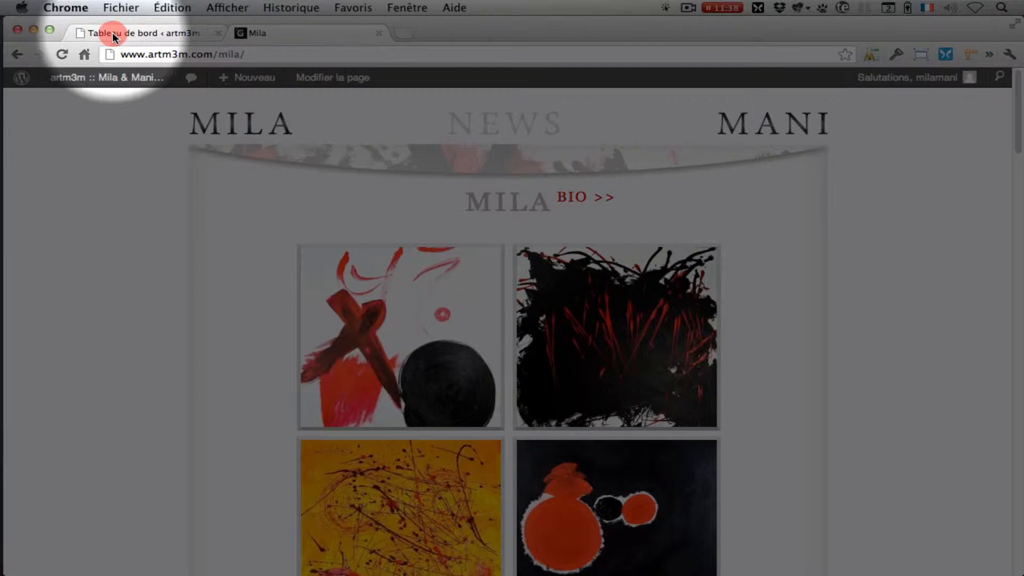
left_click(112, 32)
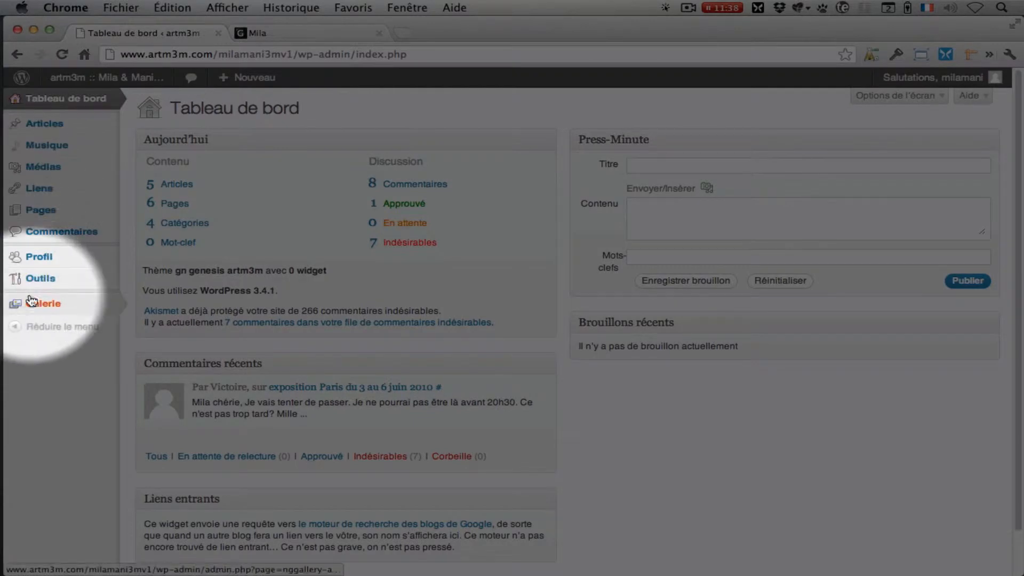
mouse_move(32, 305)
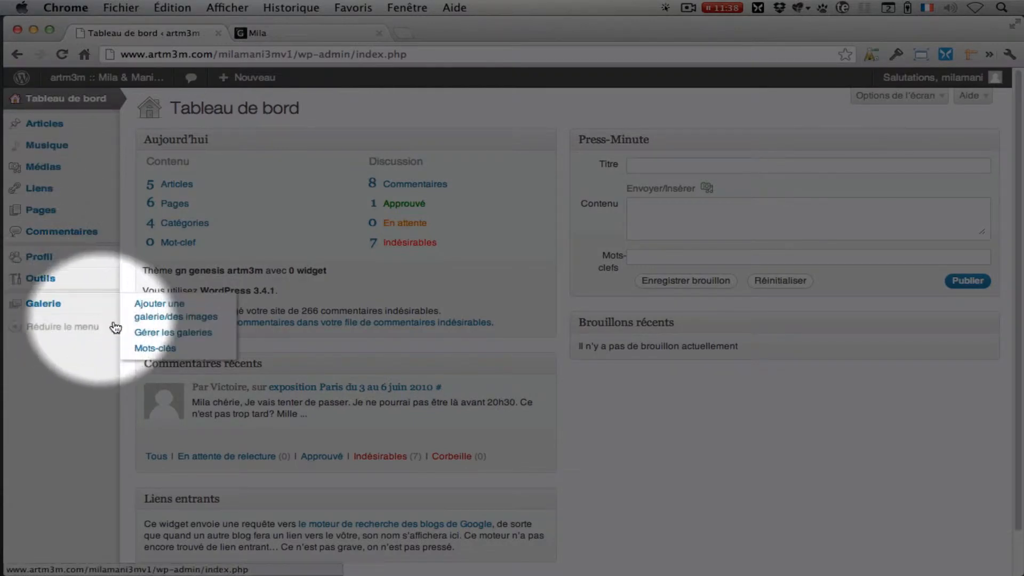
mouse_move(81, 311)
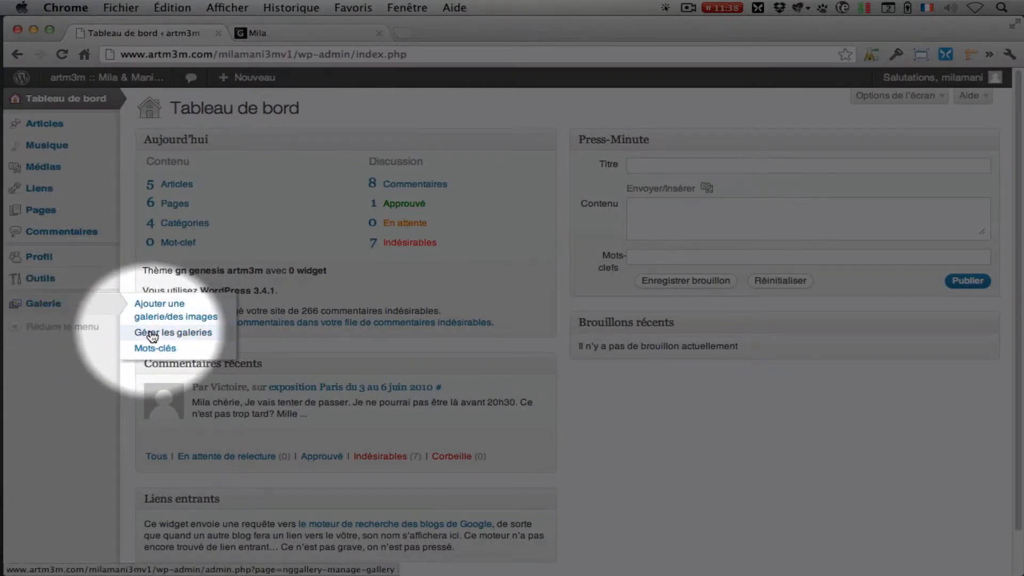
left_click(152, 333)
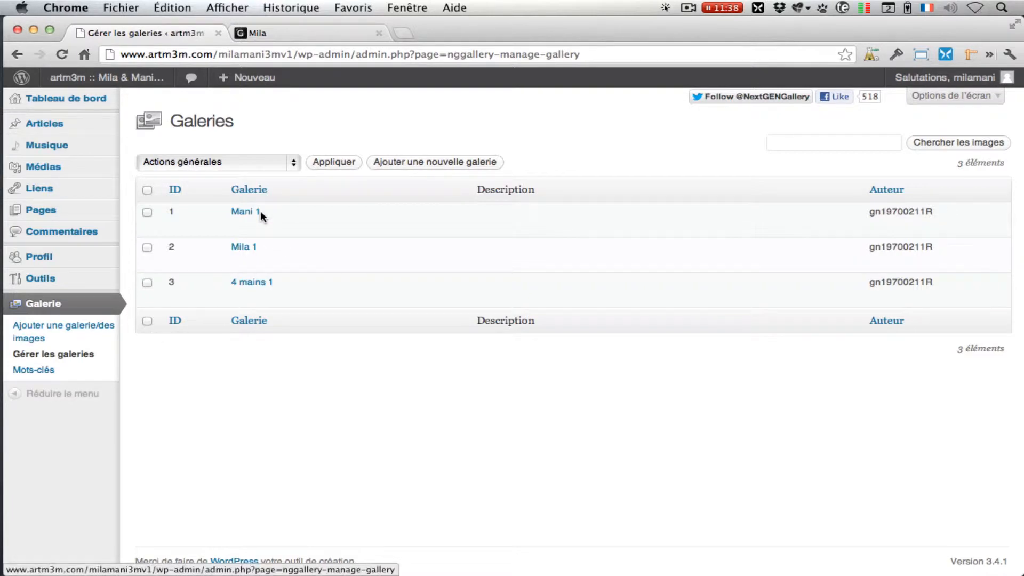
left_click(268, 35)
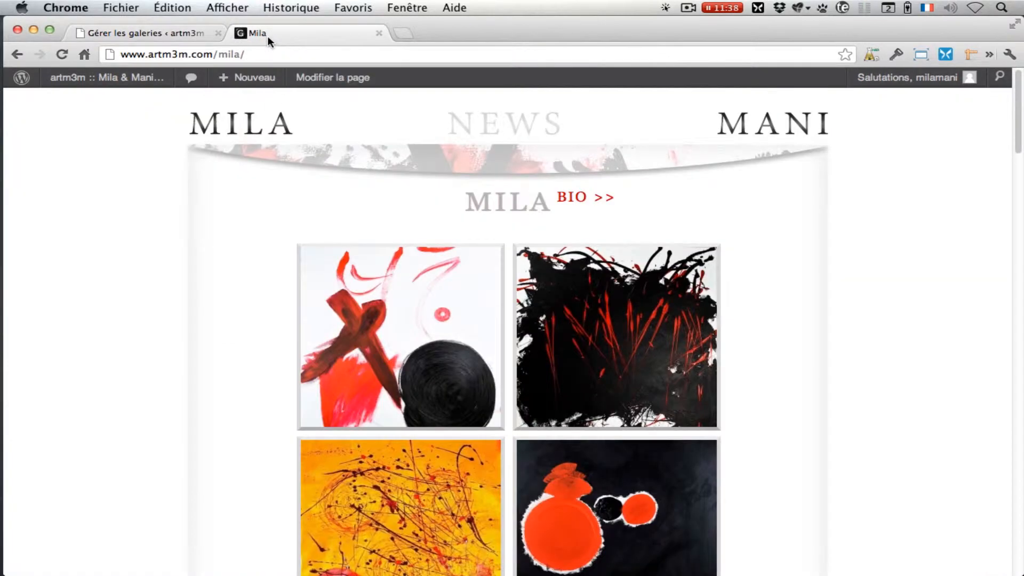
left_click(151, 36)
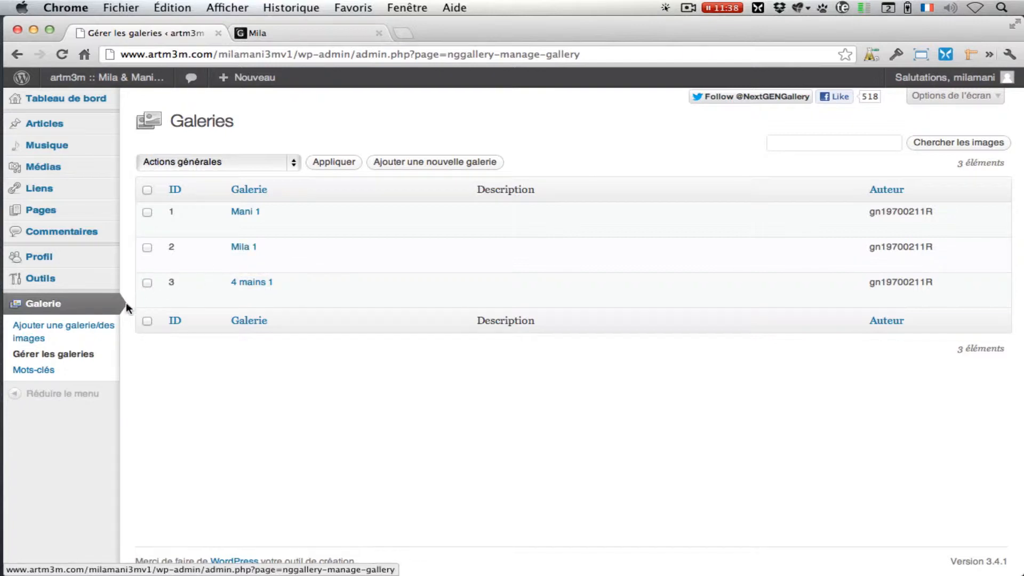
- Start an image upload and choose 4mains.jpg and pollock.jpg from the images-site-ok folder on the Bureau
left_click(51, 335)
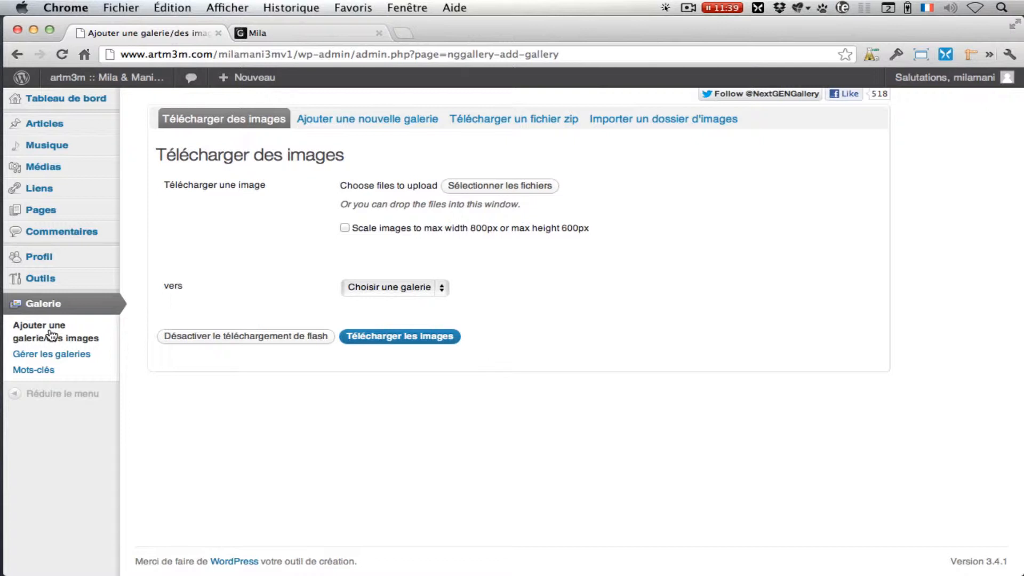
left_click(499, 187)
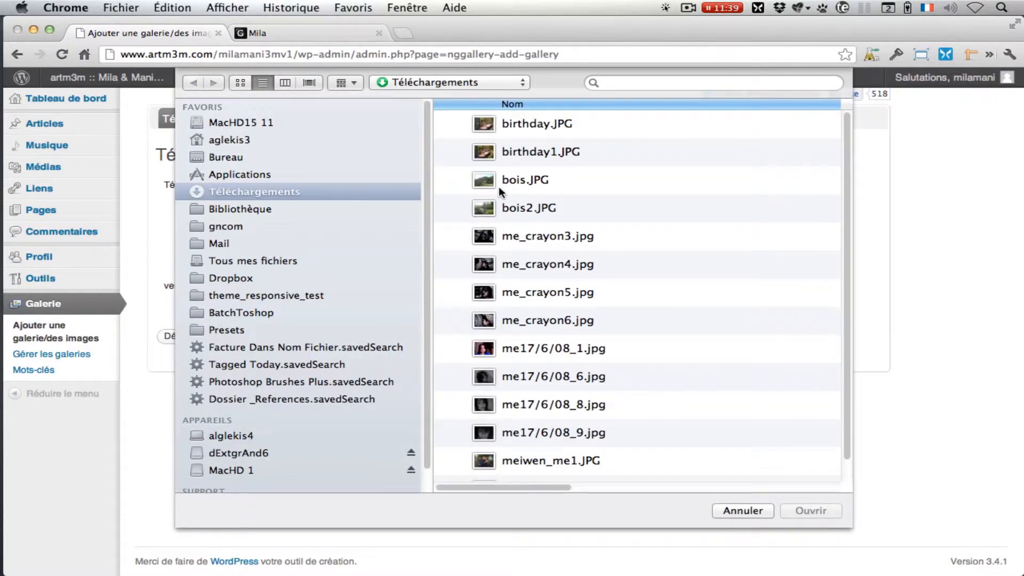
left_click(229, 156)
left_click(460, 123)
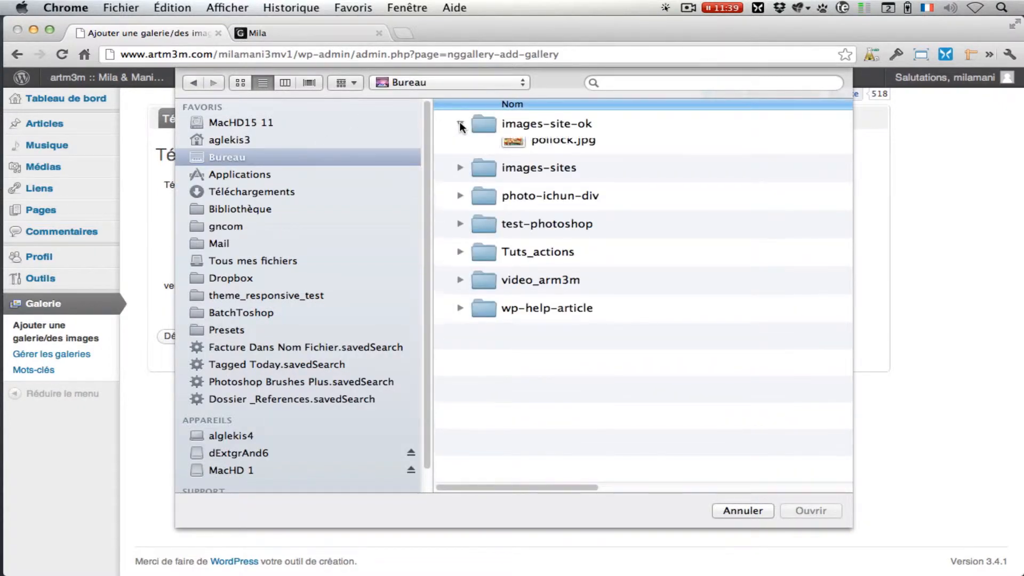
left_click(552, 147)
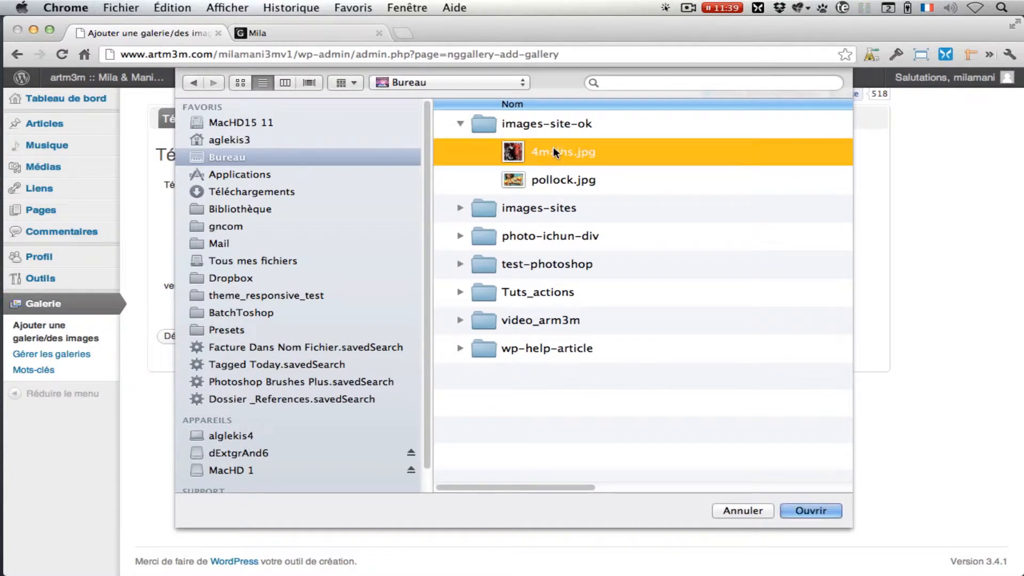
left_click(553, 178, "shift")
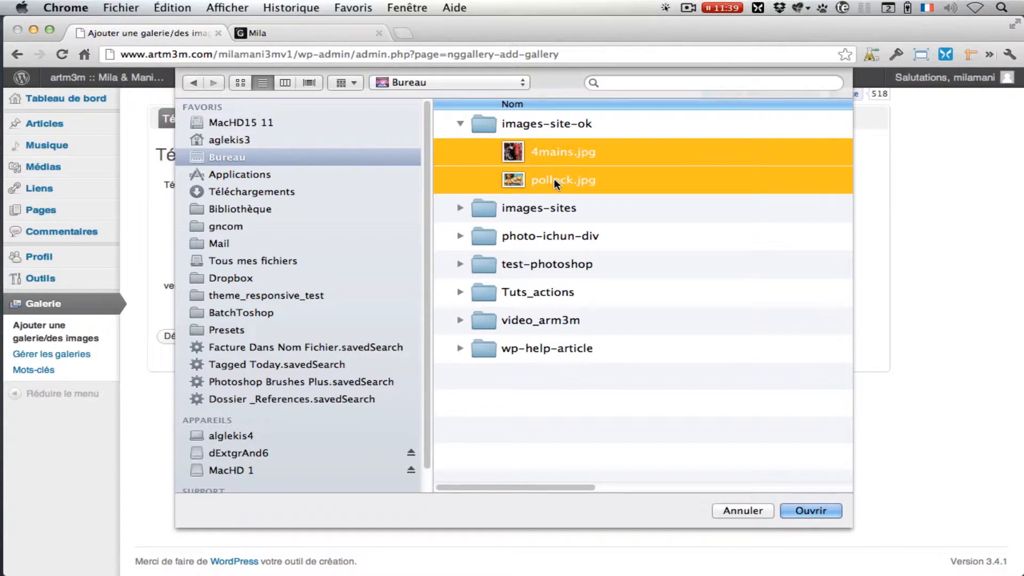
left_click(553, 179, "super")
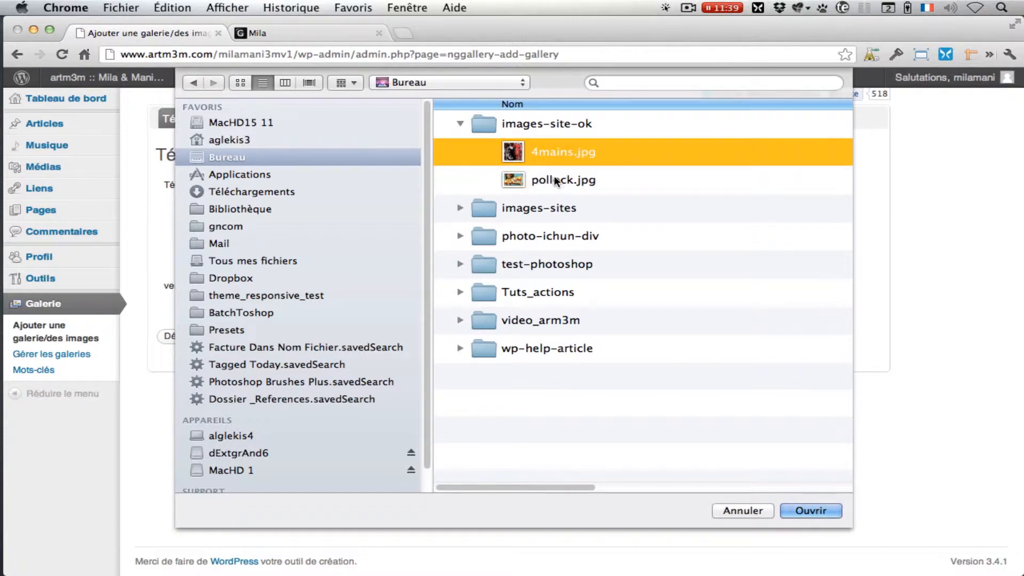
left_click(550, 152, "super")
left_click(549, 149)
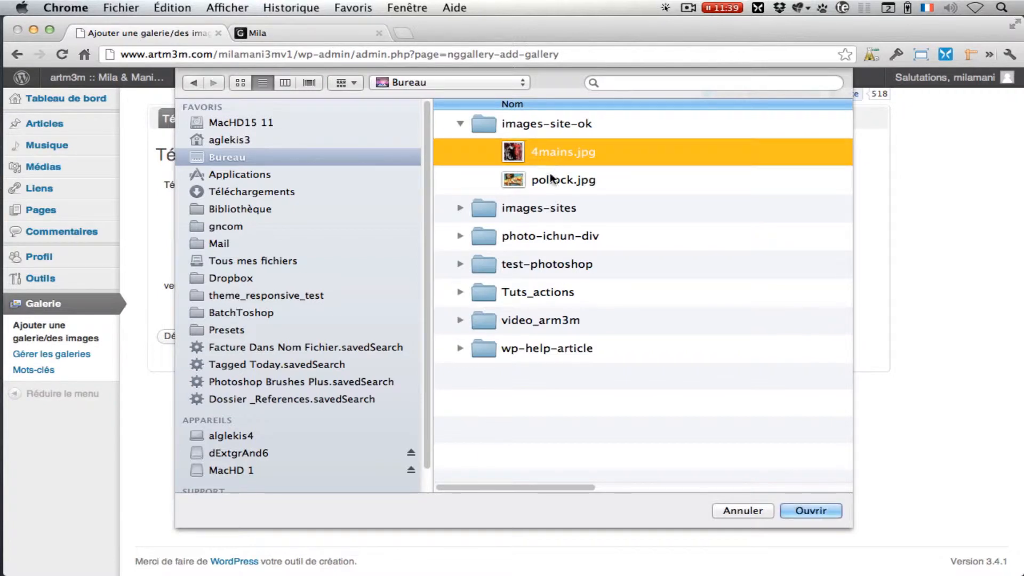
left_click(550, 182, "shift")
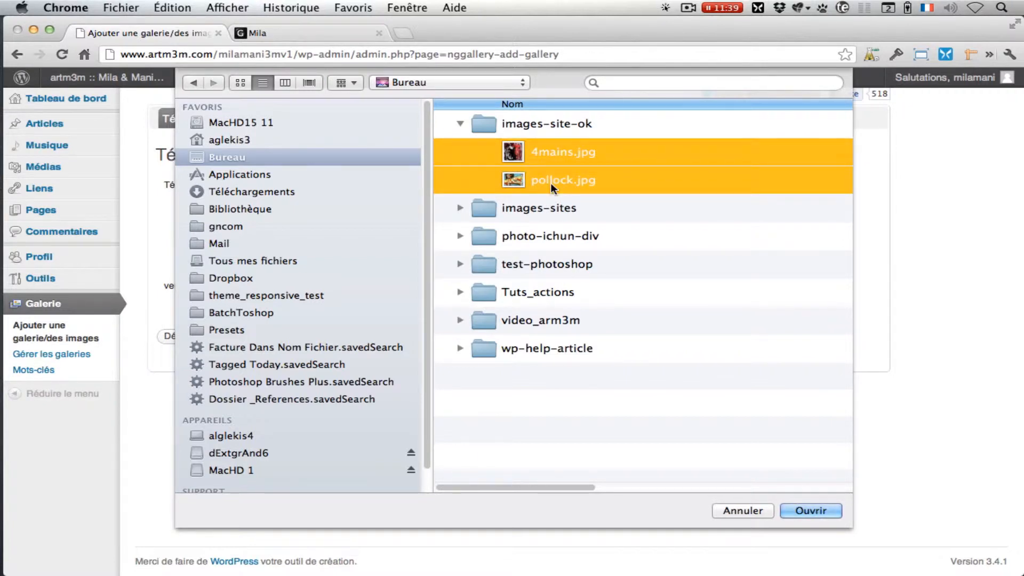
left_click(833, 513)
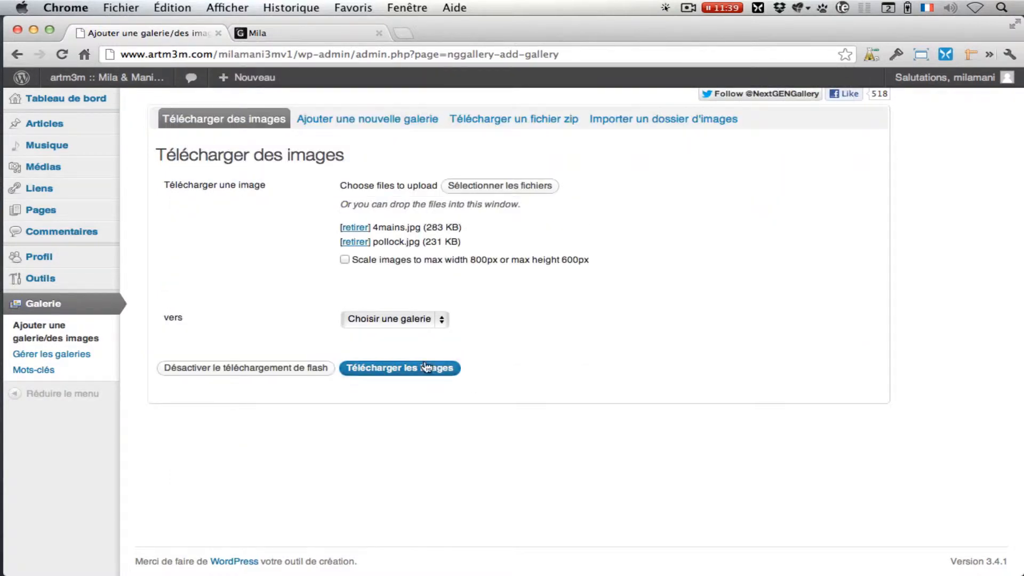
- Upload the chosen images to the gallery "2 - Mila 1"
left_click(385, 318)
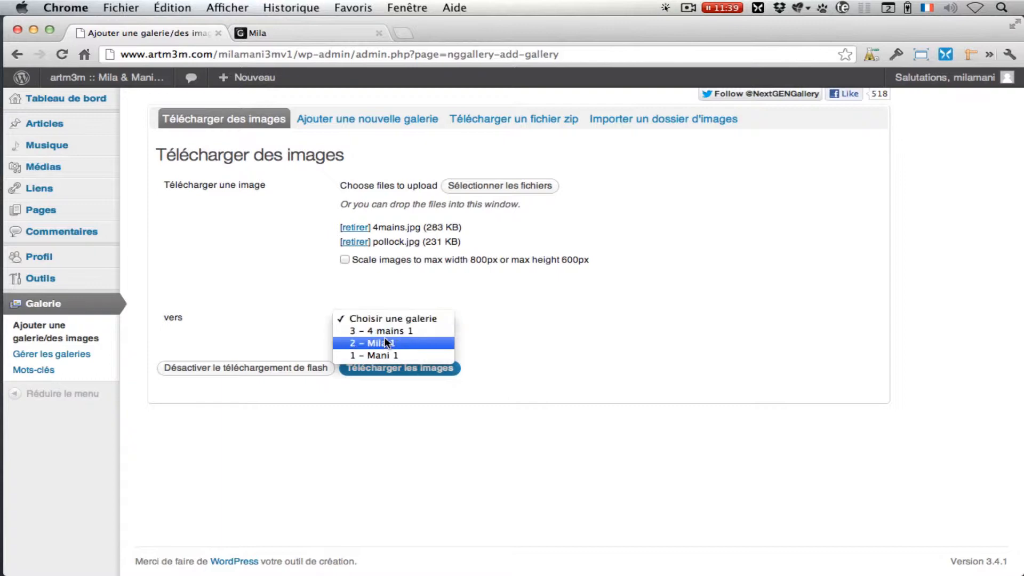
left_click(385, 342)
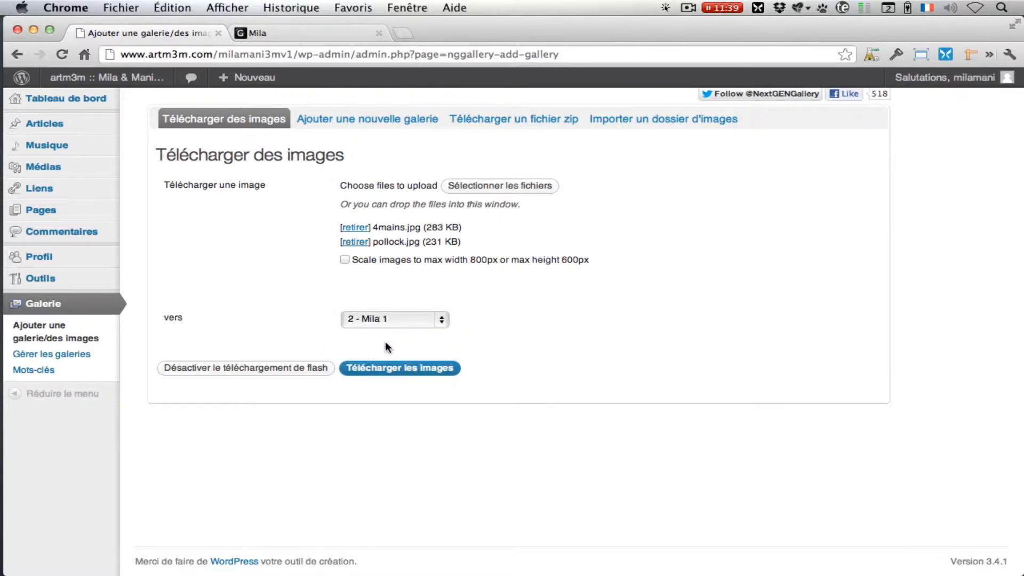
left_click(414, 370)
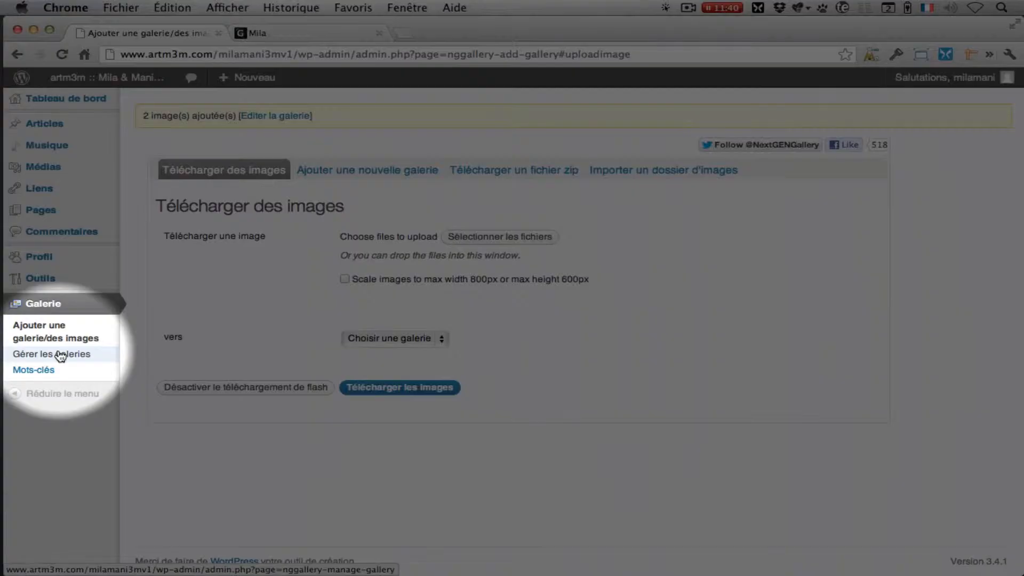
- Open the Mila 1 gallery for editing and go to its list of images
left_click(61, 354)
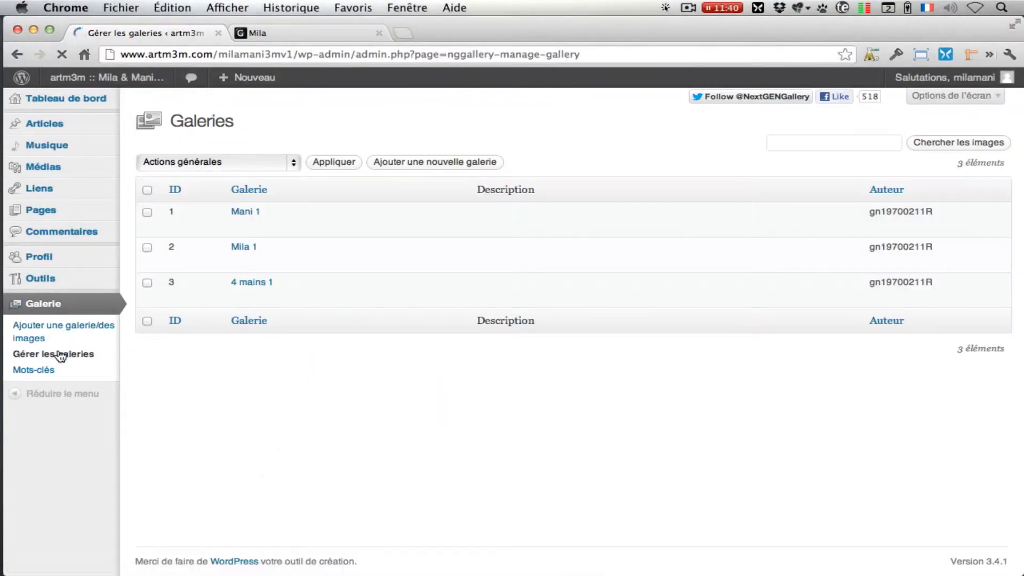
left_click(234, 248)
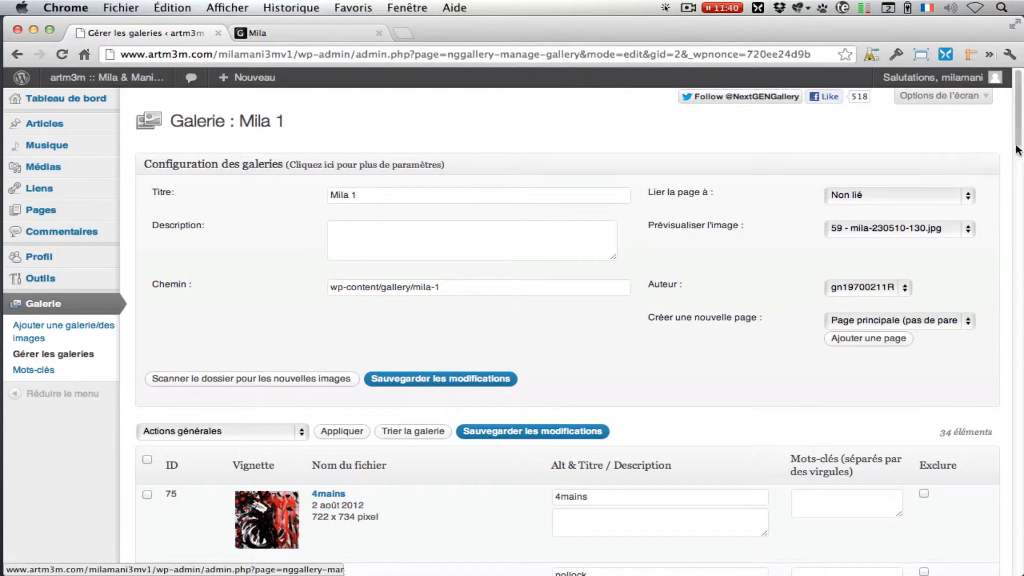
left_click_drag(1018, 134, 1020, 182)
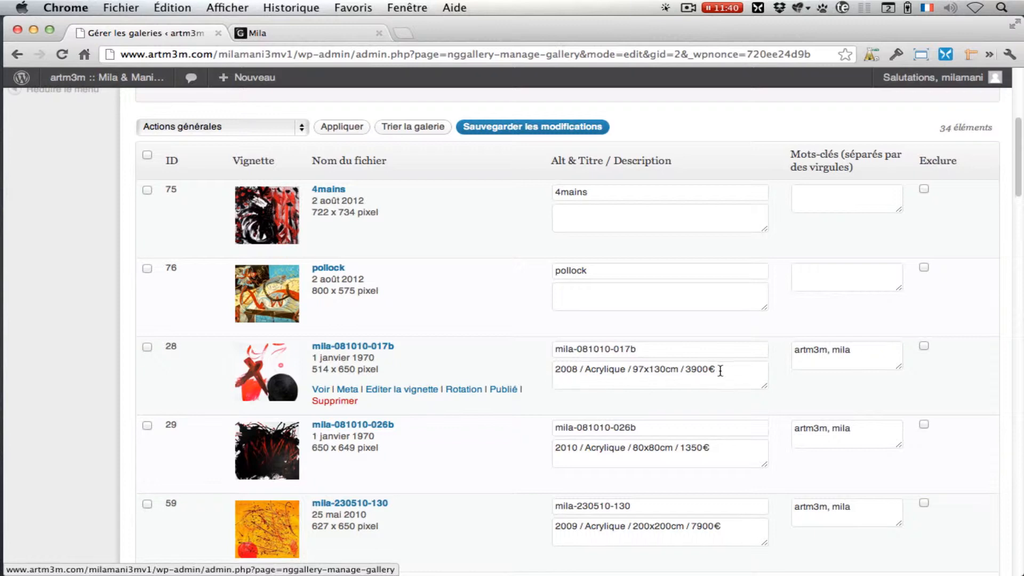
- Copy the description of mila-081010-017b into 4mains and adapt it to "2010 / Acrylique / 97x130cm / 5900€"
left_click_drag(718, 369, 548, 369)
key("super+c")
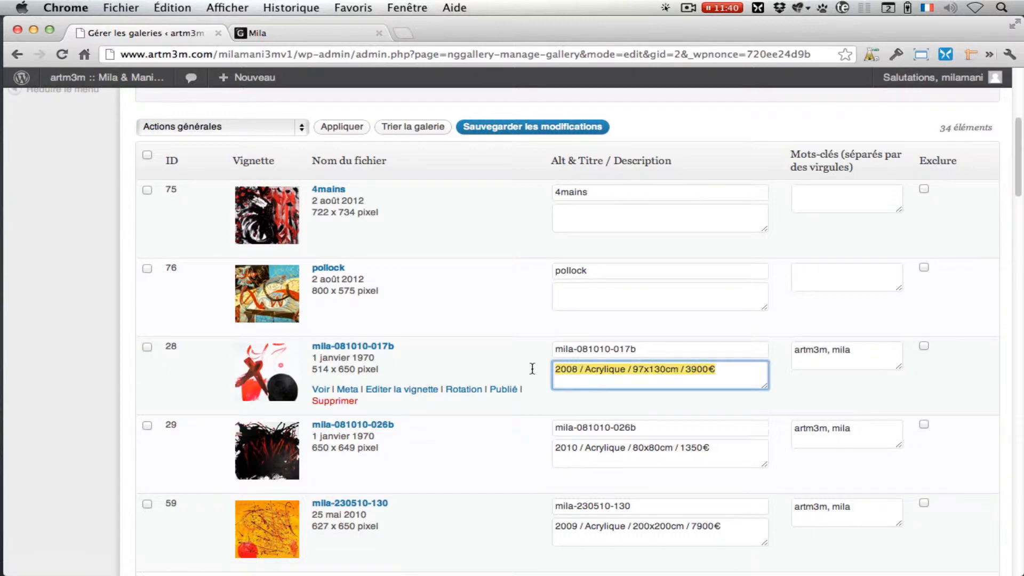
left_click(580, 217)
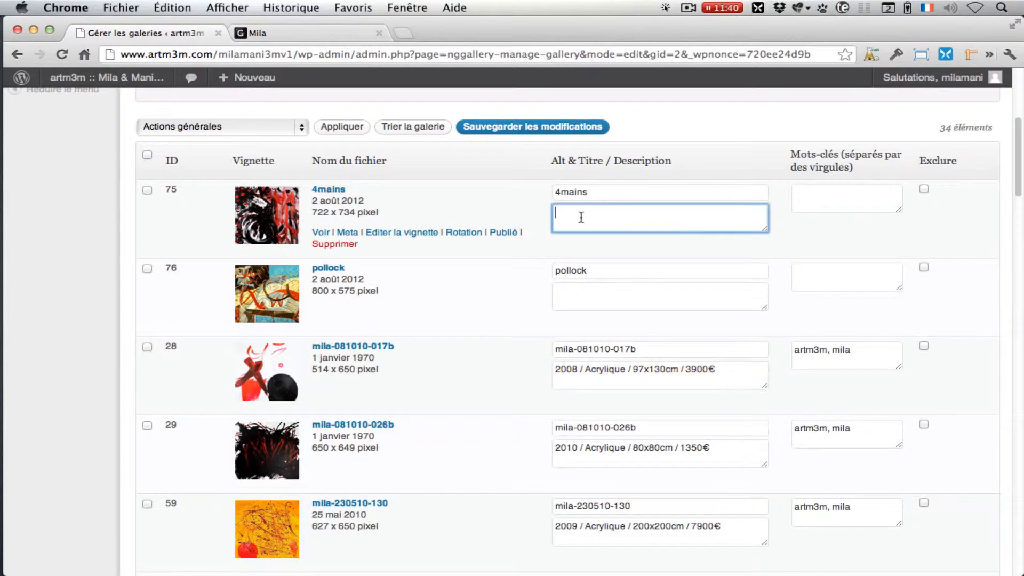
key("super+v")
left_click_drag(577, 212, 567, 213)
type("10")
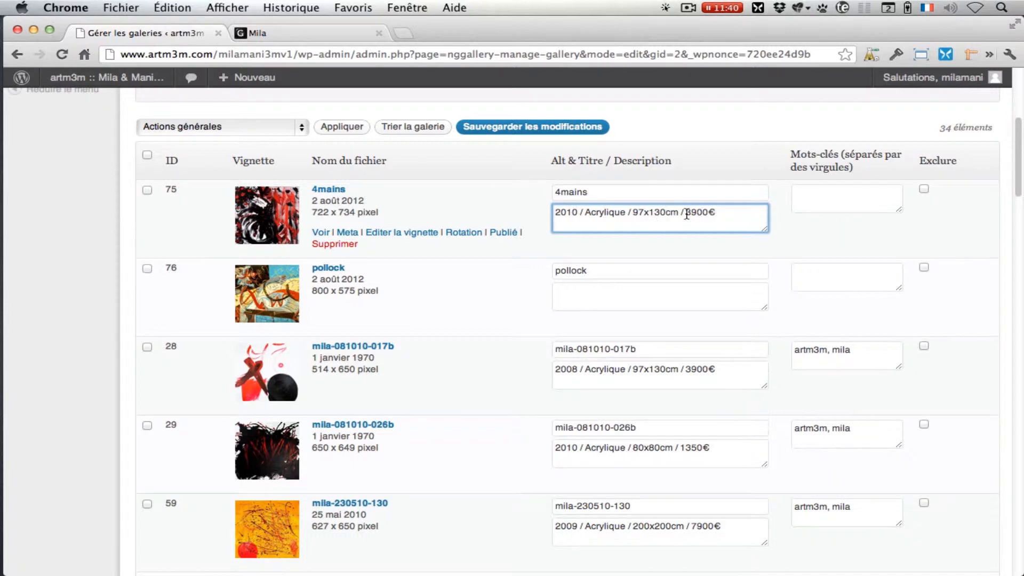
left_click_drag(686, 214, 690, 214)
type("5")
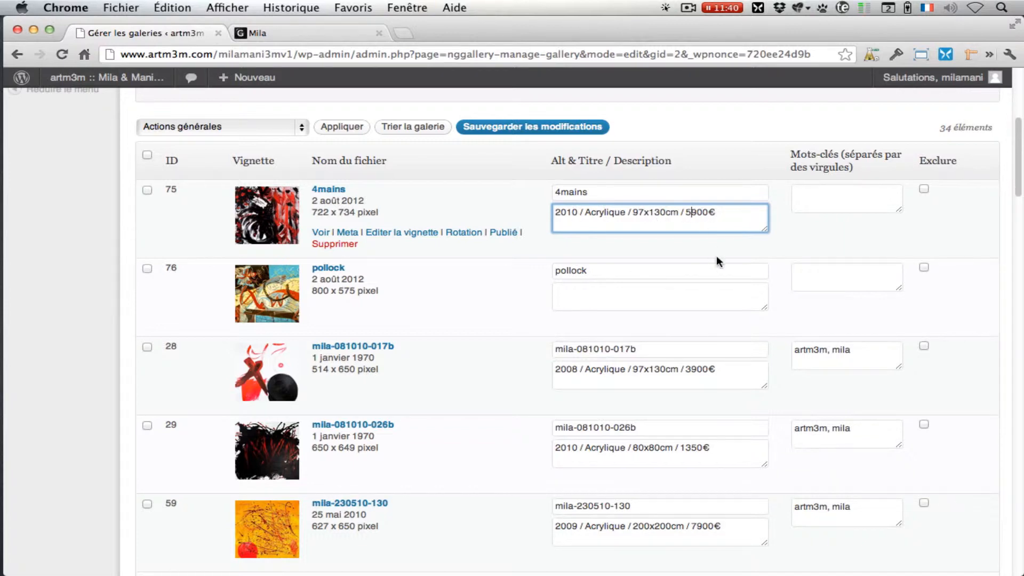
- Paste the copied description into pollock and set its year to 2012
left_click(591, 298)
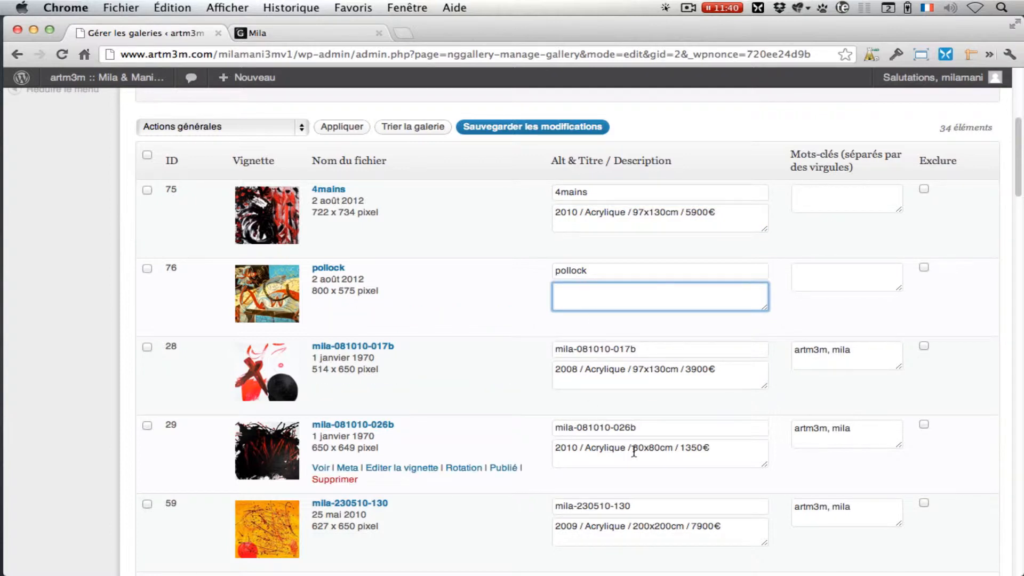
key("super+v")
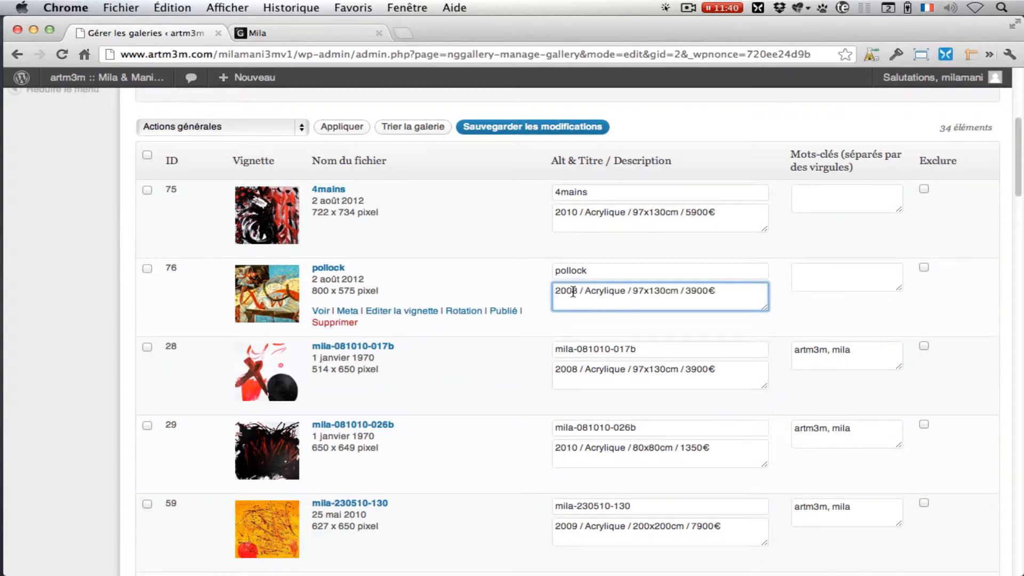
left_click_drag(578, 293, 567, 293)
type("12")
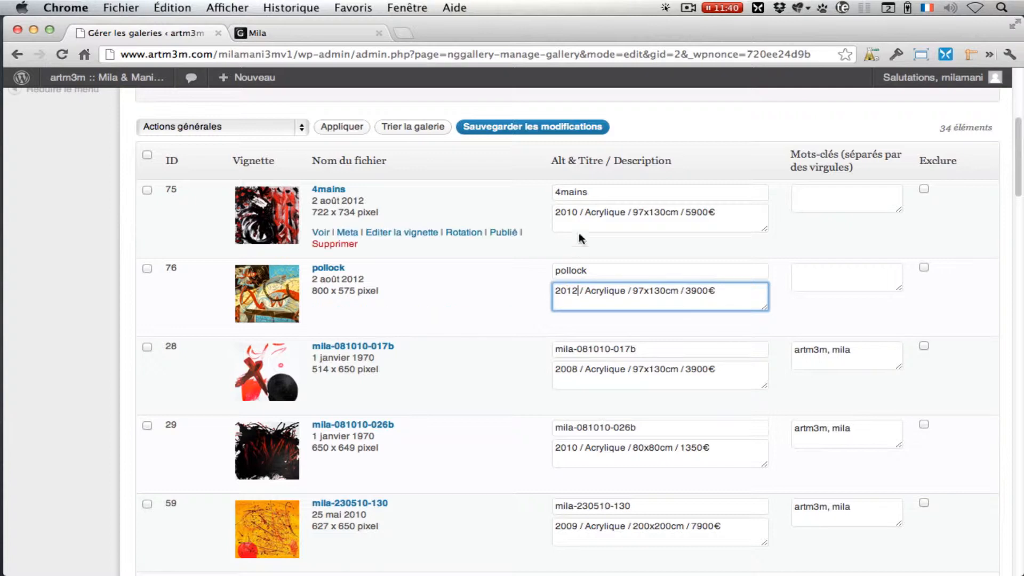
- Set the year in the 4mains description to 2012 and the price in the pollock description to 2900€
left_click_drag(577, 213, 571, 214)
type("2")
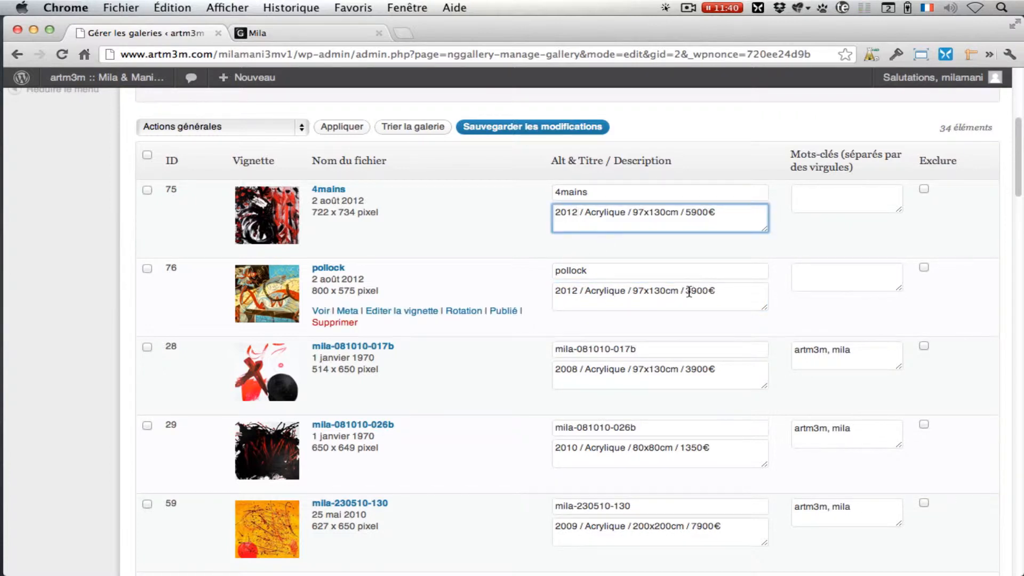
left_click_drag(691, 291, 685, 292)
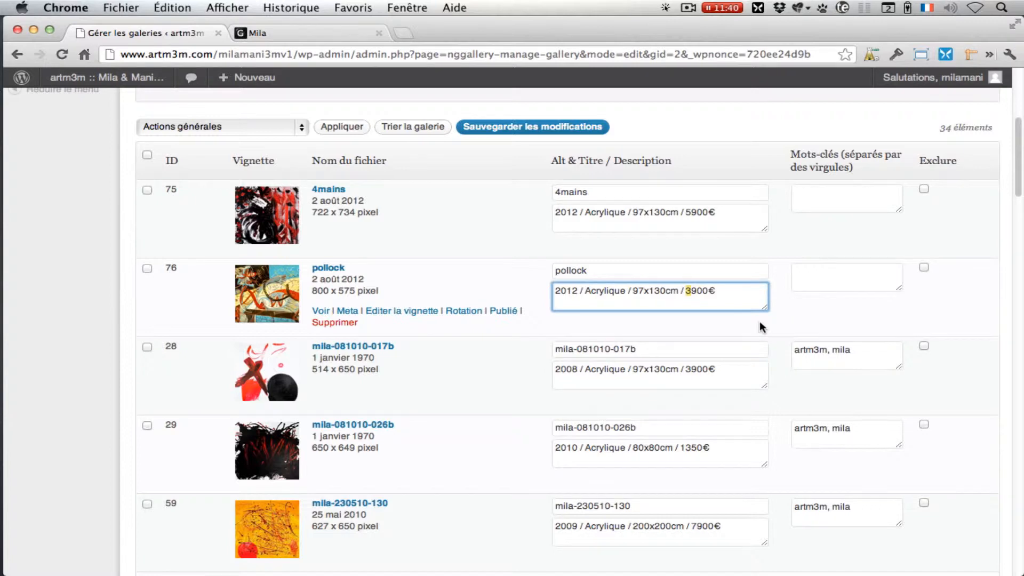
type("2")
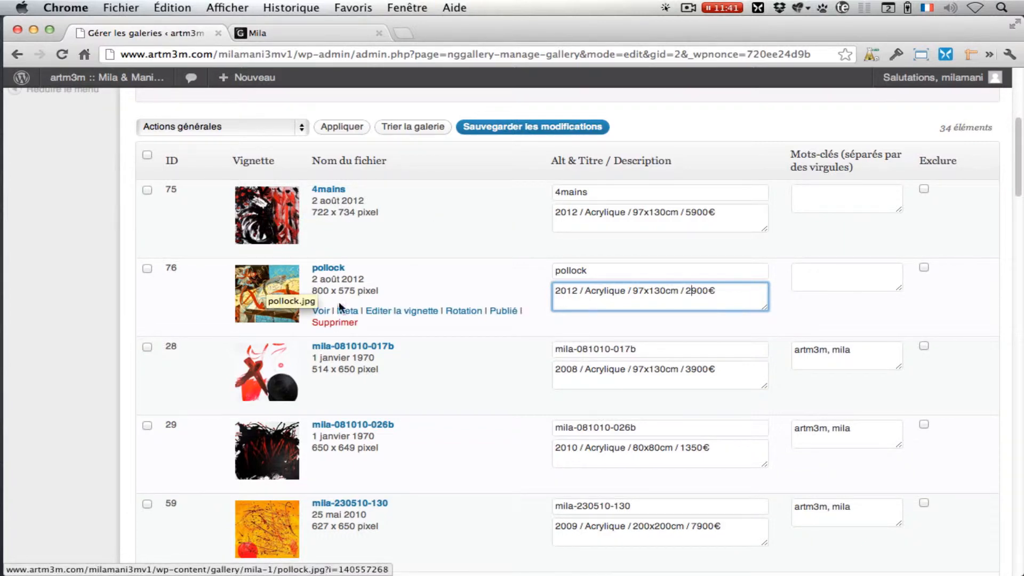
- Customize the pollock thumbnail to a full-height square crop of the image's left part and update it
left_click(406, 312)
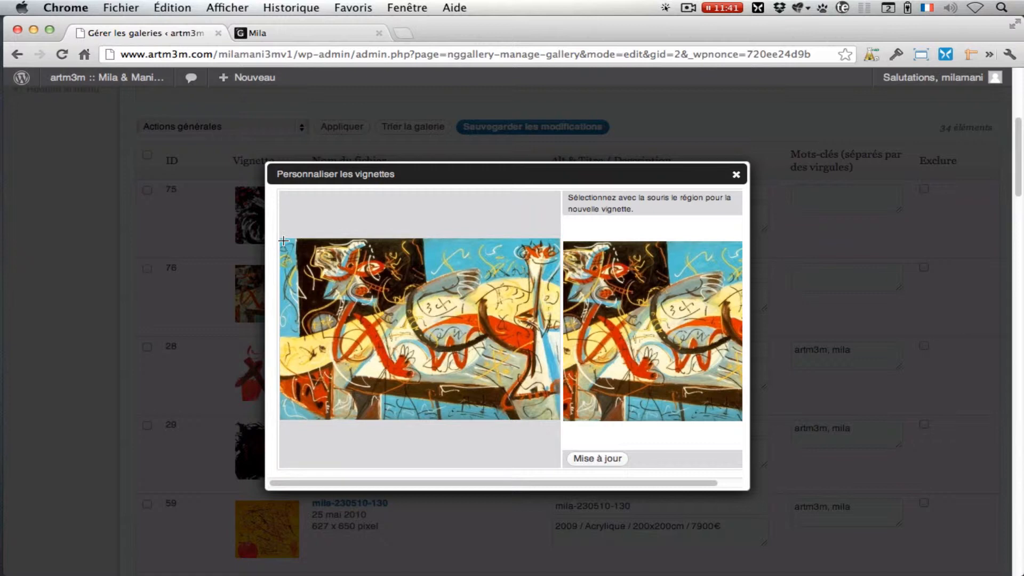
left_click_drag(284, 241, 489, 382)
mouse_move(423, 354)
left_mouse_down()
mouse_move(491, 356)
mouse_move(416, 352)
left_mouse_up()
left_click_drag(470, 409, 478, 417)
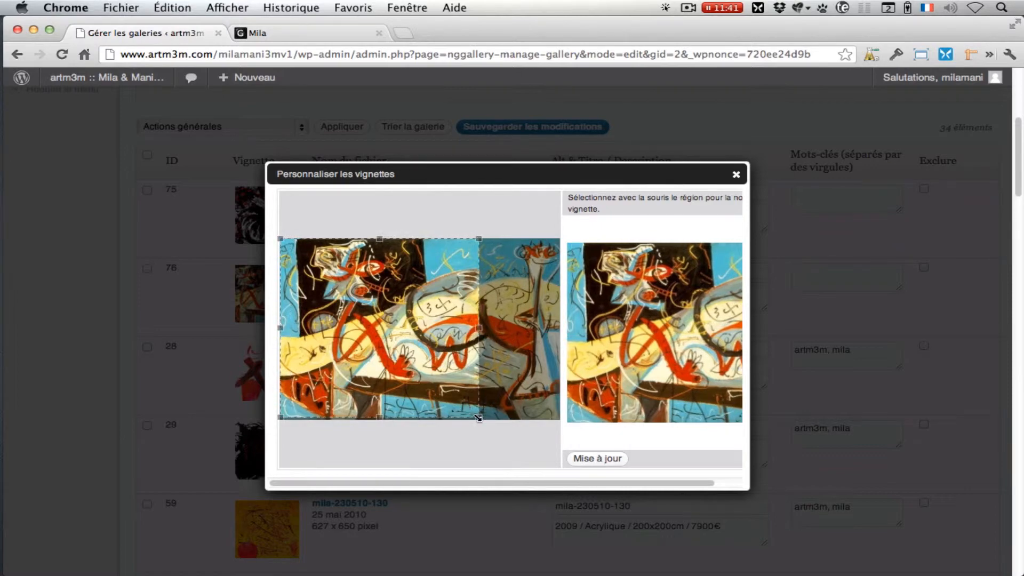
left_click(597, 459)
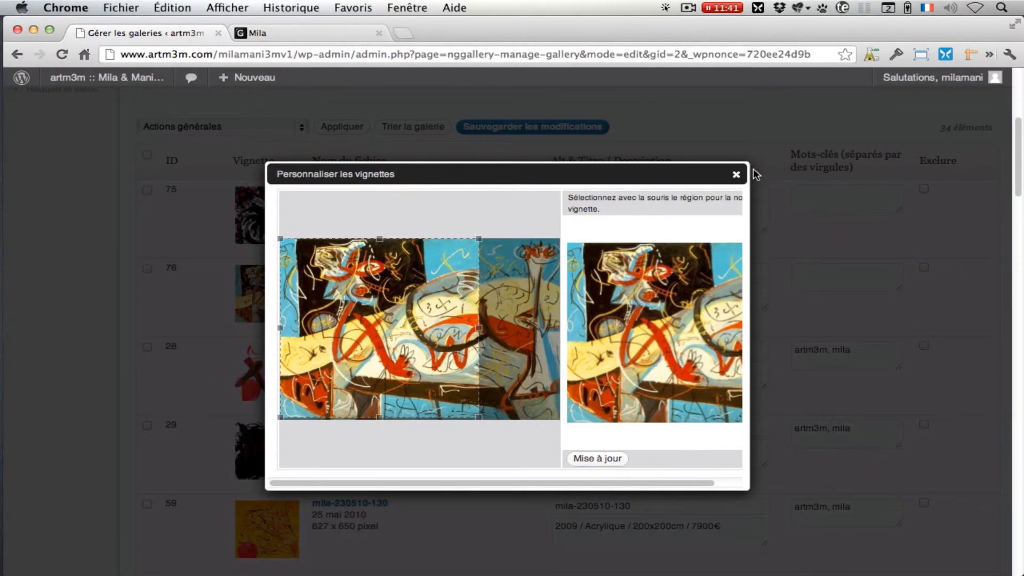
- Close the thumbnail editor and save the modifications to the Mila 1 gallery
left_click(736, 174)
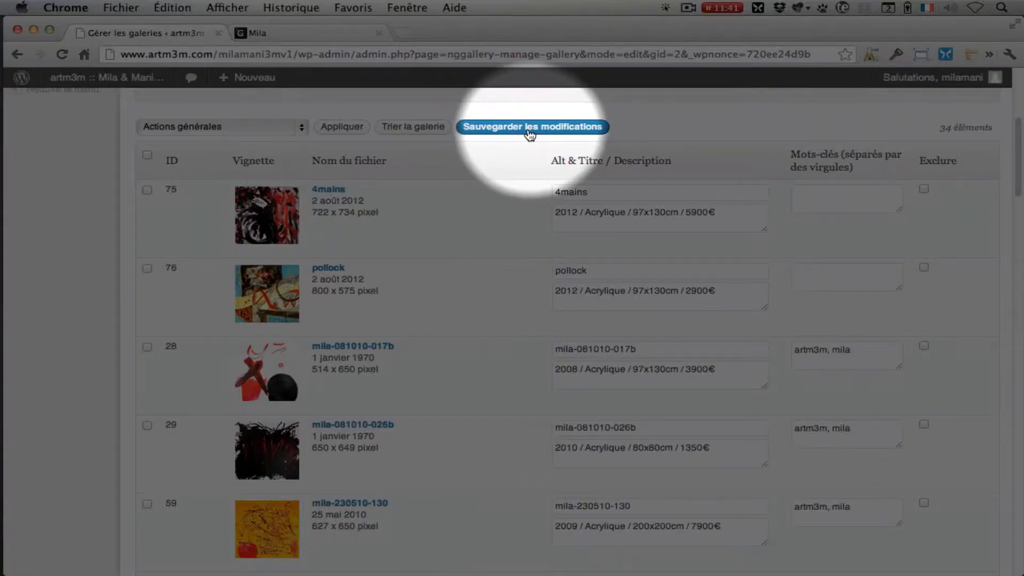
left_click(530, 131)
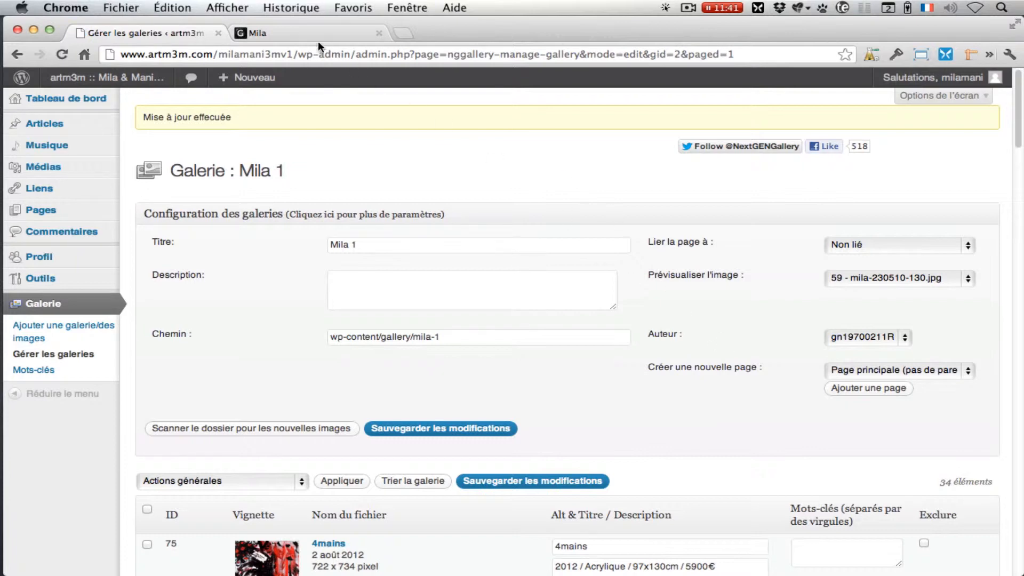
- Reload the public Mila page and check the enlarged pollock image with its description, closing the view again
left_click(303, 33)
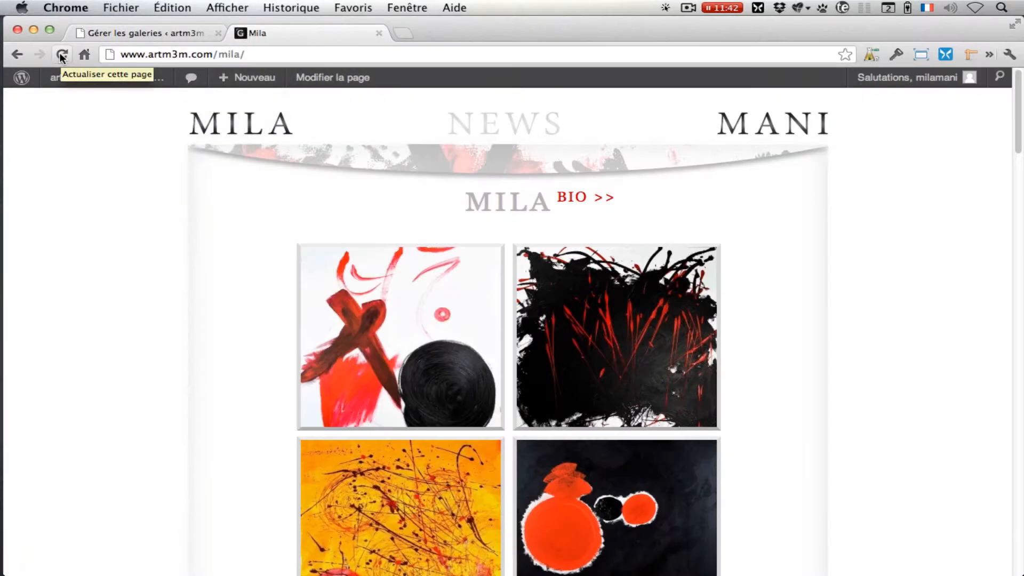
left_click(63, 55)
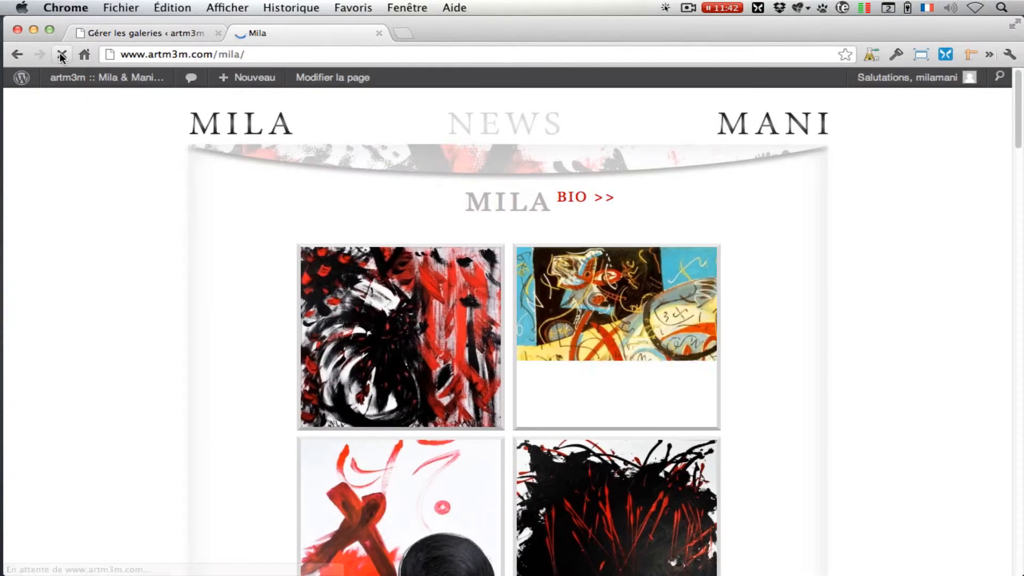
left_click(620, 321)
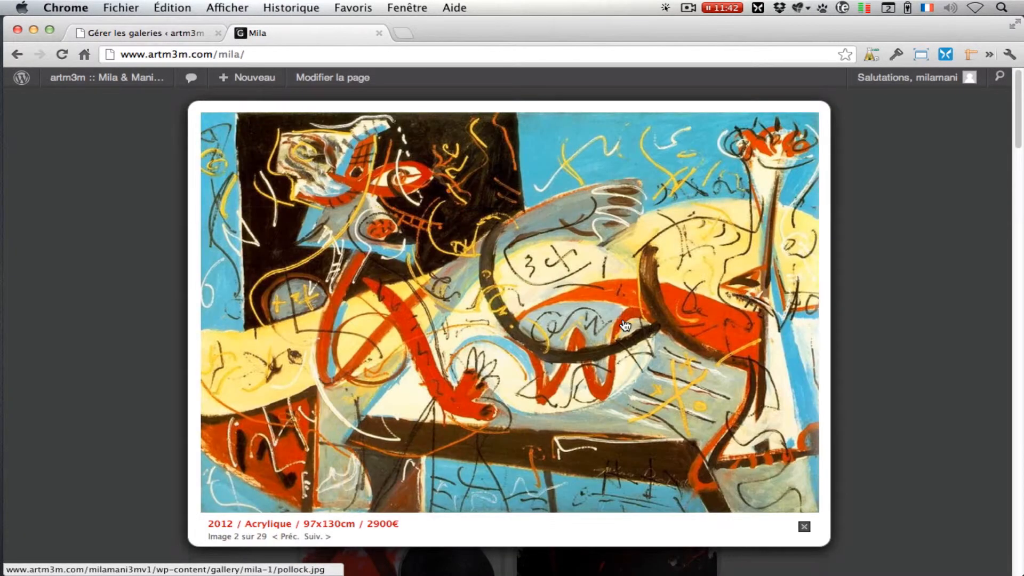
left_click(804, 526)
- Stop the music player at the foot of the public Mila page
left_click_drag(1015, 130, 939, 570)
left_click(634, 455)
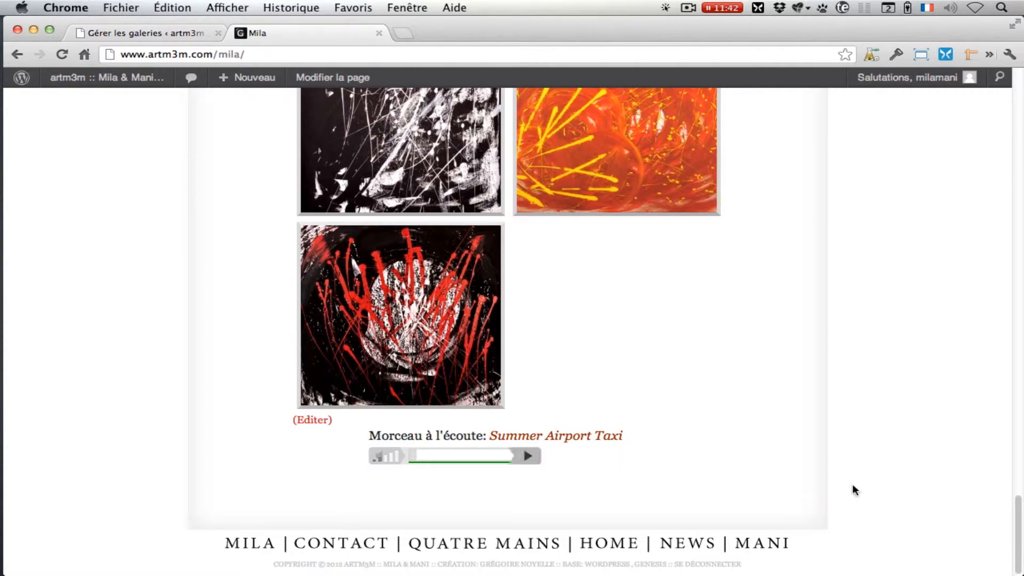
- Check the enlarged 4mains image and its description on the Mila page, closing the view again
left_click_drag(1019, 530, 1005, 96)
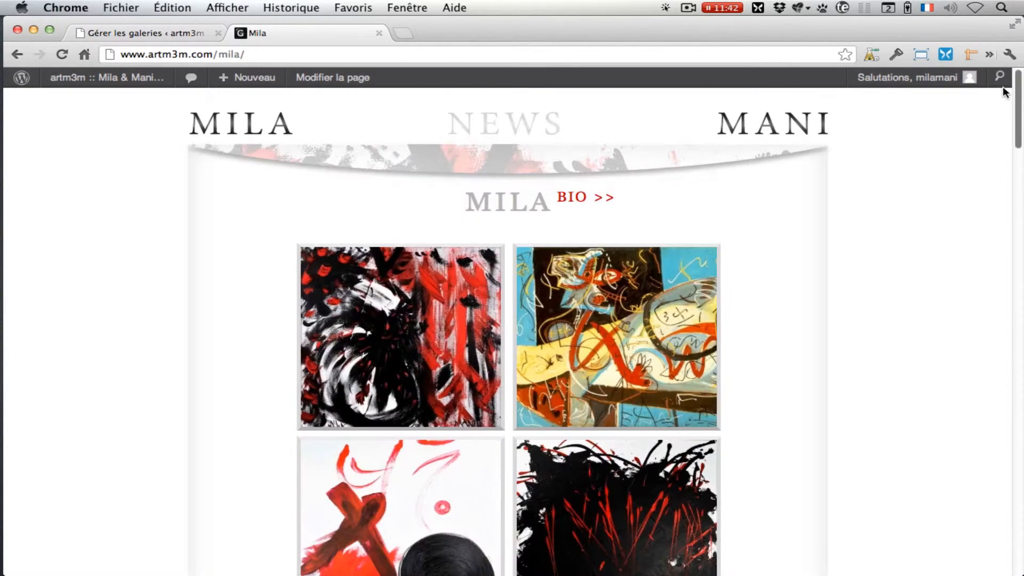
left_click(425, 283)
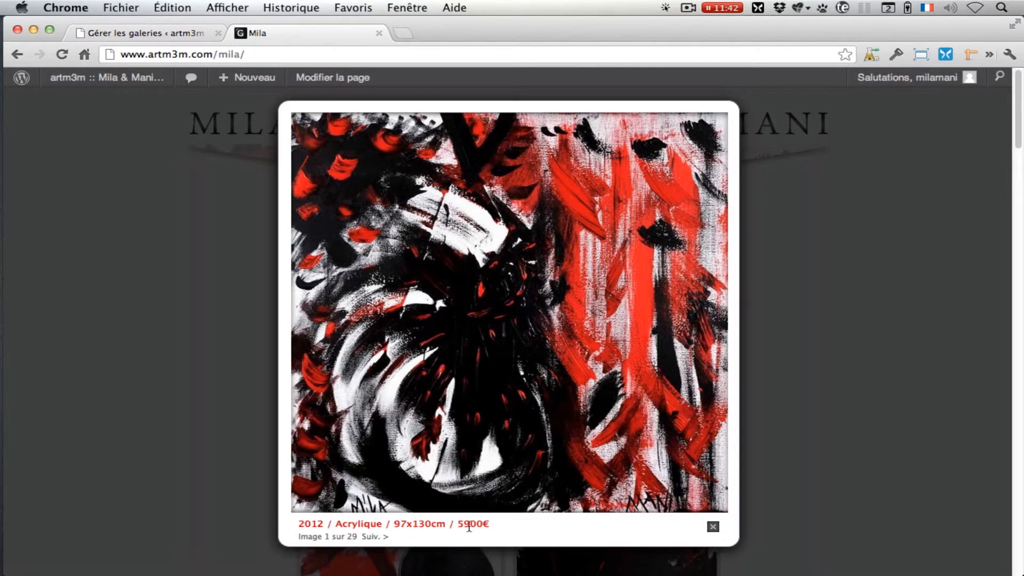
left_click(713, 529)
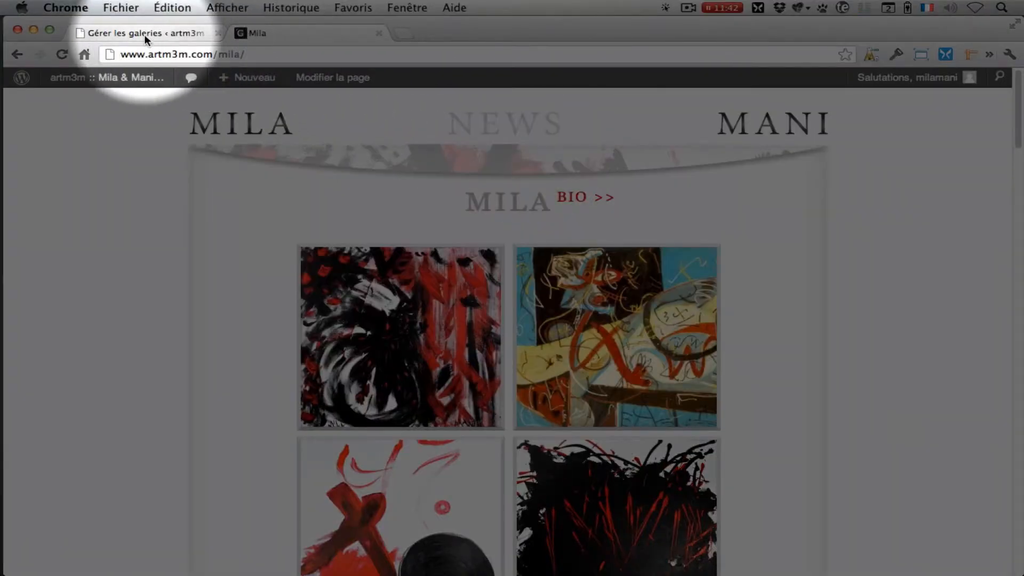
- Open the sorting page of the Mila 1 gallery and move 4mains to just after mila-081010-026b
left_click(144, 34)
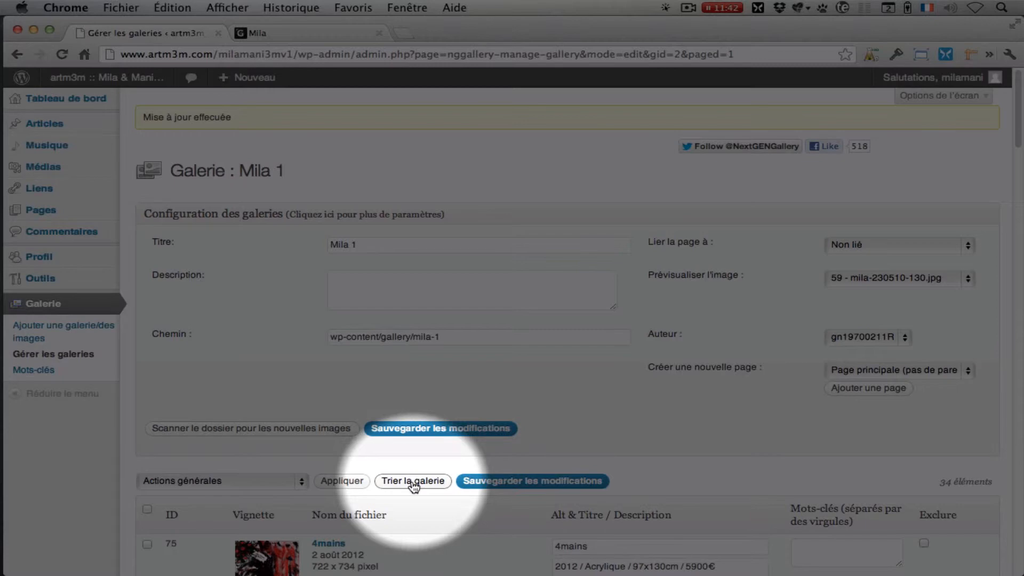
left_click(413, 482)
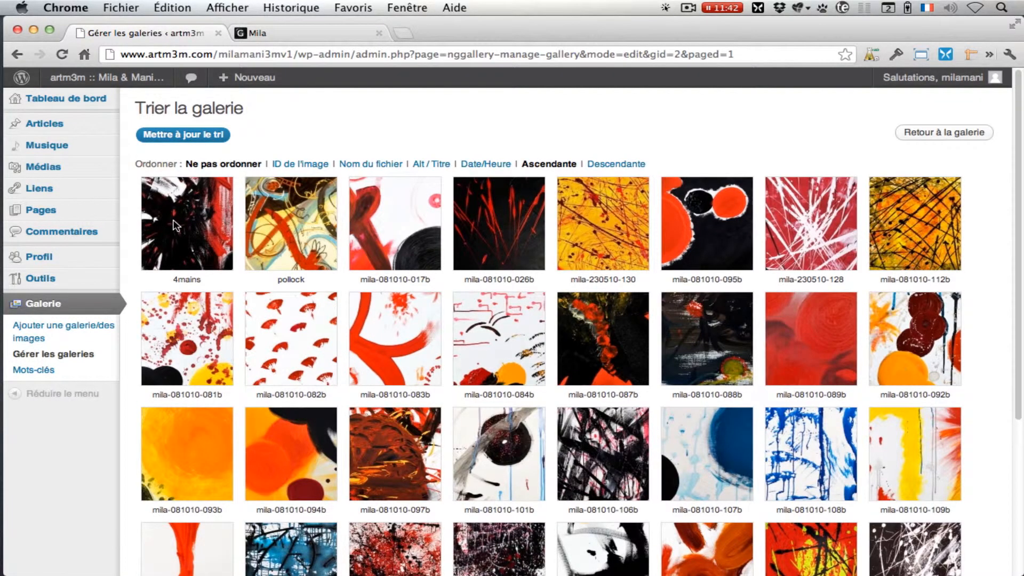
left_click(181, 226)
left_click_drag(184, 225, 517, 224)
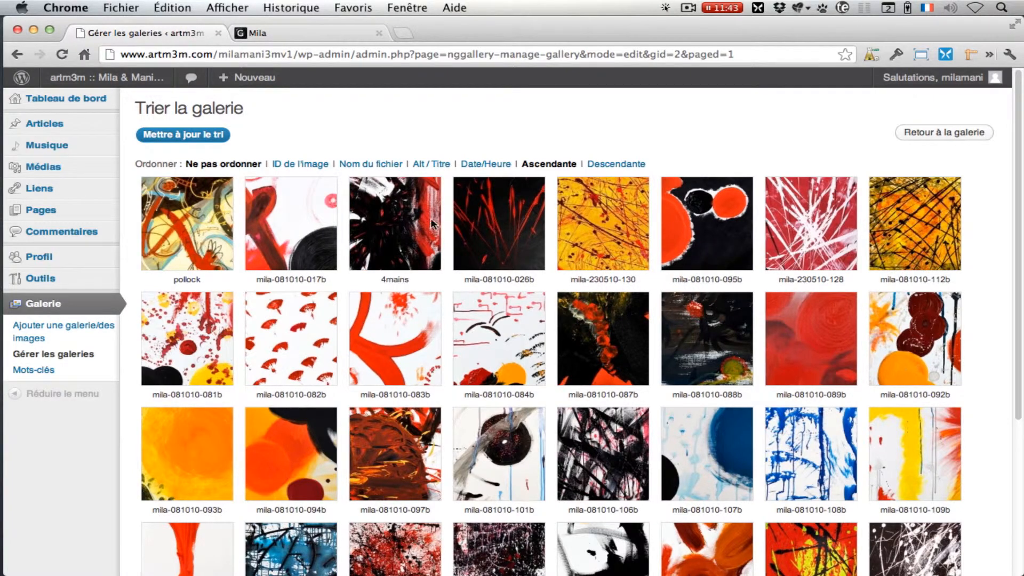
left_click(416, 224)
left_click_drag(569, 226, 586, 223)
- Move pollock between mila-081010-082b and mila-081010-083b and save the new sort order
left_click(141, 202)
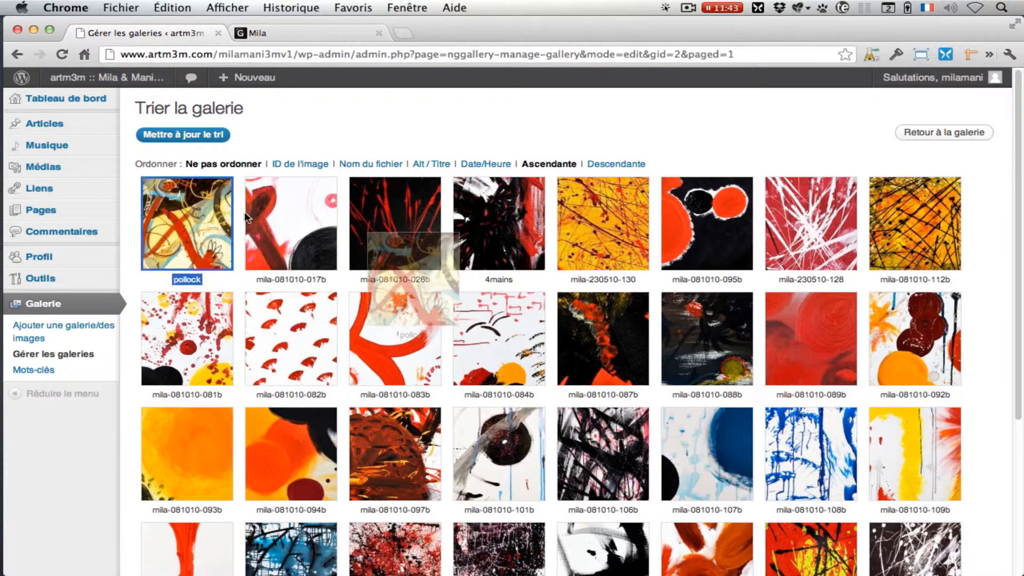
left_click_drag(287, 252, 363, 317)
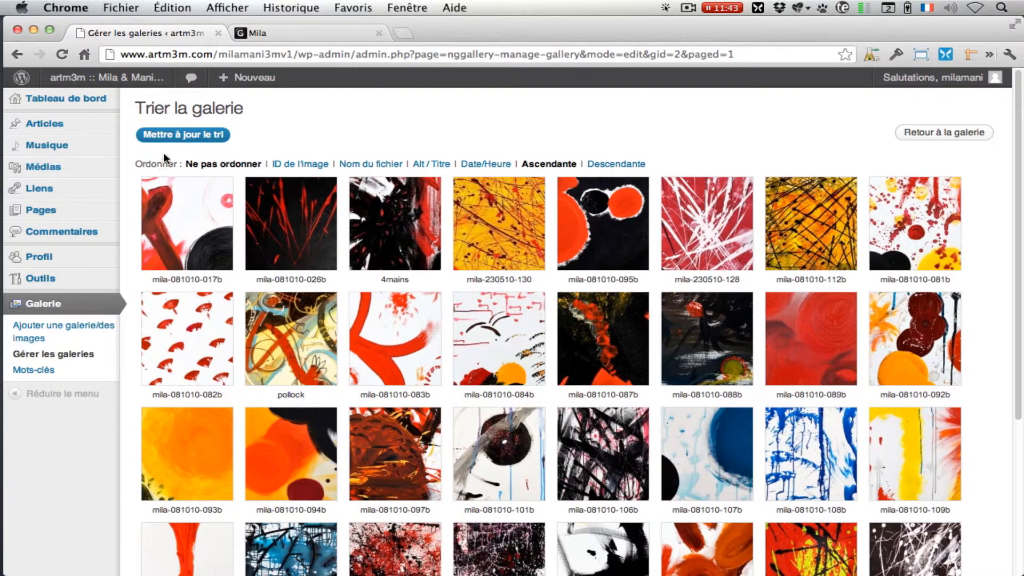
left_click(167, 135)
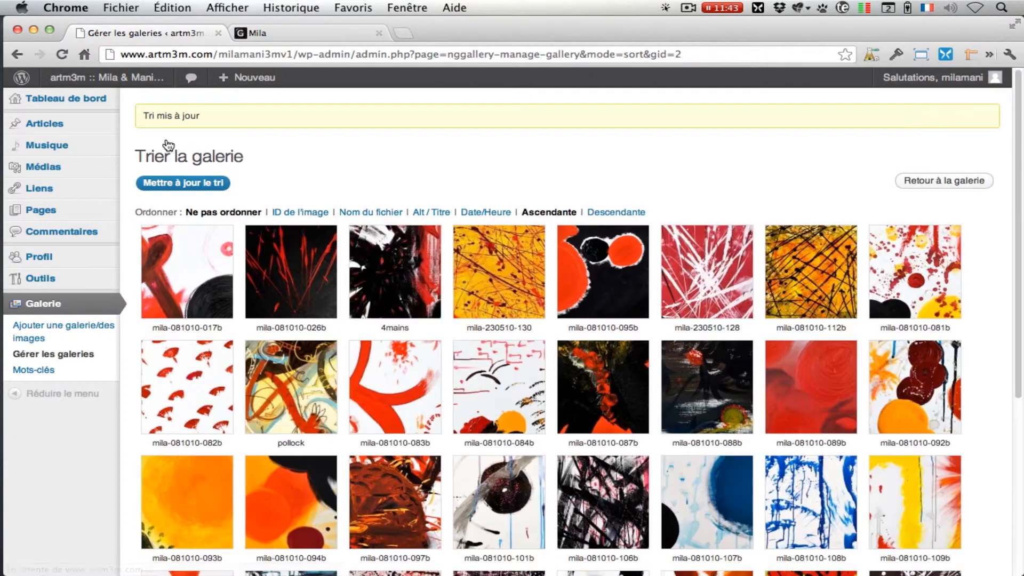
- Reload the public Mila page to check the new image order, pausing its music player
left_click(298, 33)
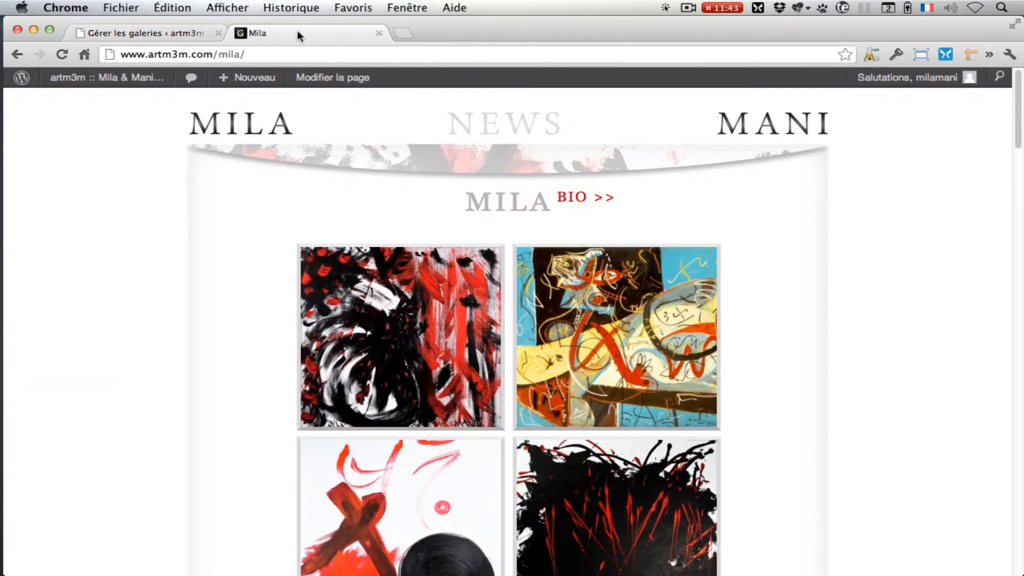
key("super+r")
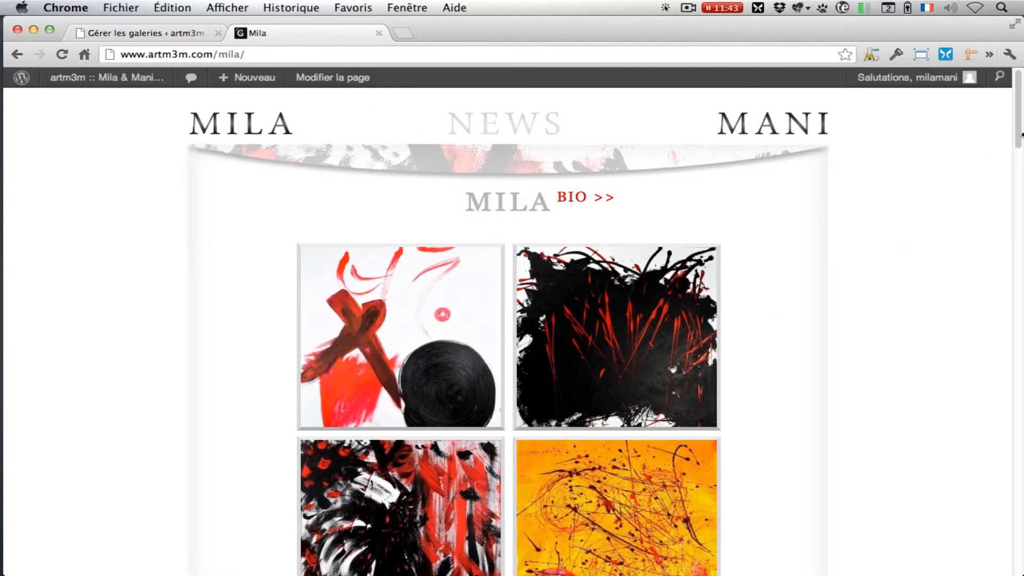
left_click_drag(1017, 137, 1019, 559)
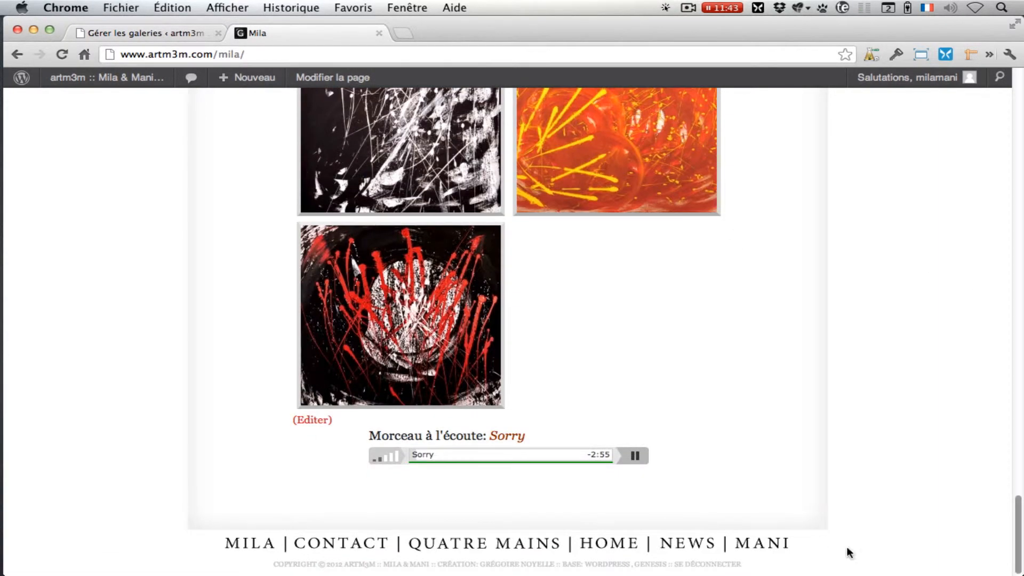
left_click(635, 457)
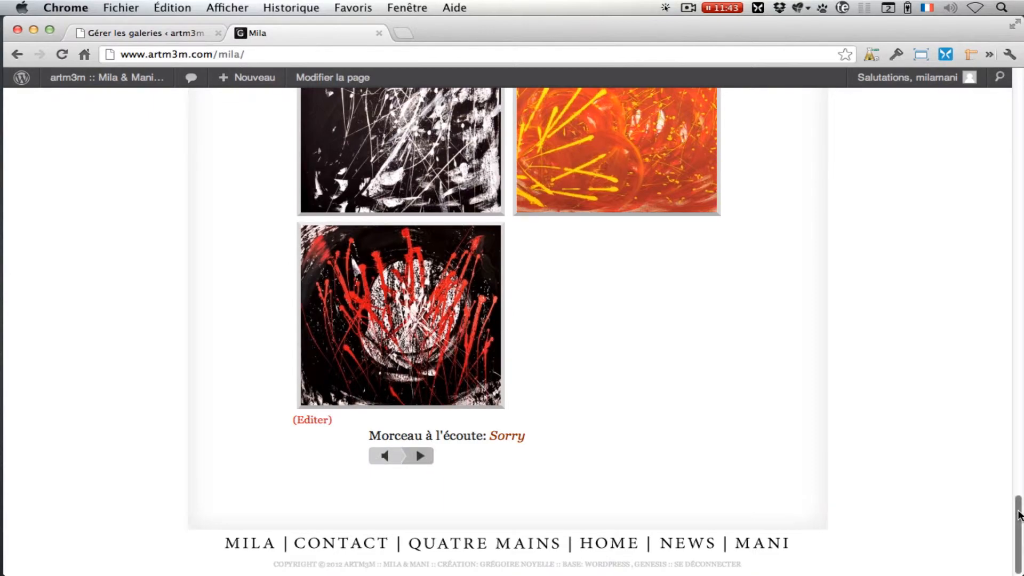
left_click_drag(1019, 506, 946, 60)
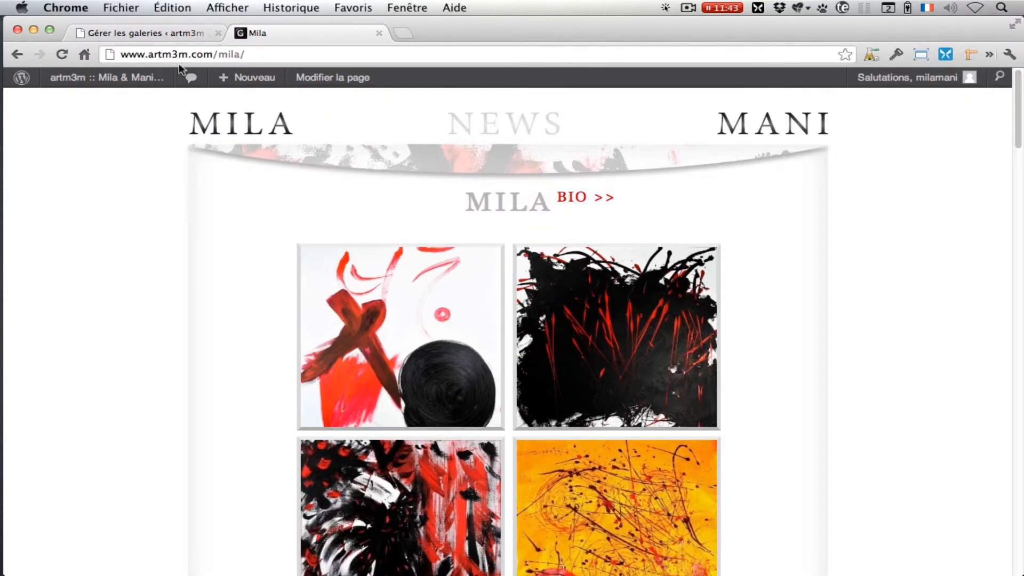
- Return from the sorting page to the Mila 1 gallery's image list and mark 4mains as excluded
left_click(138, 35)
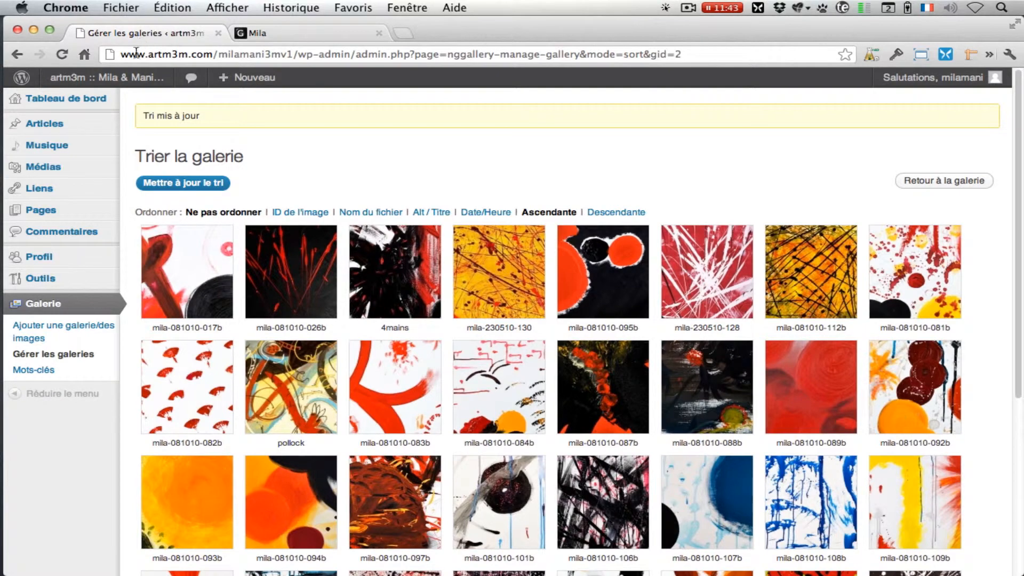
mouse_move(137, 82)
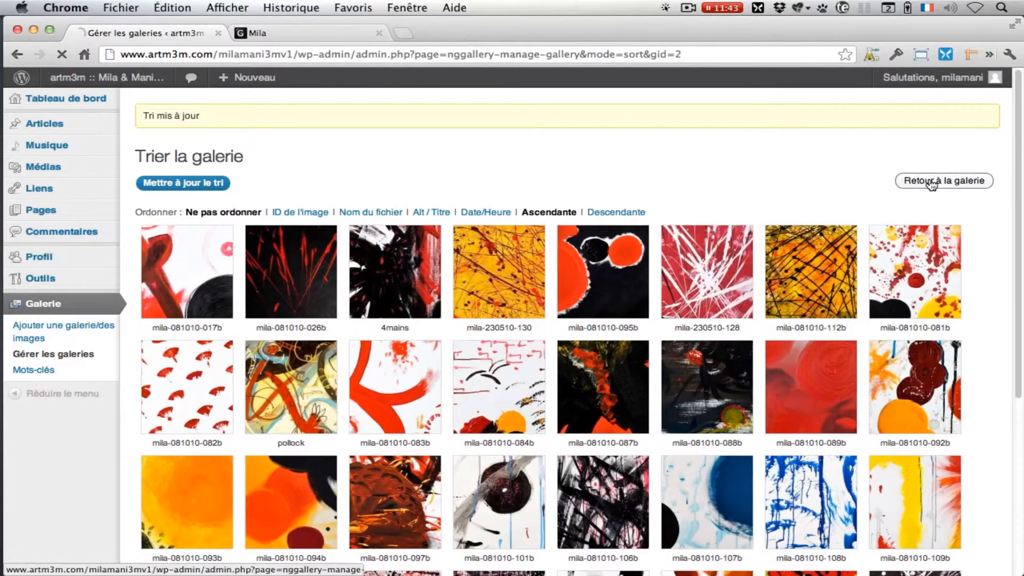
left_click(931, 182)
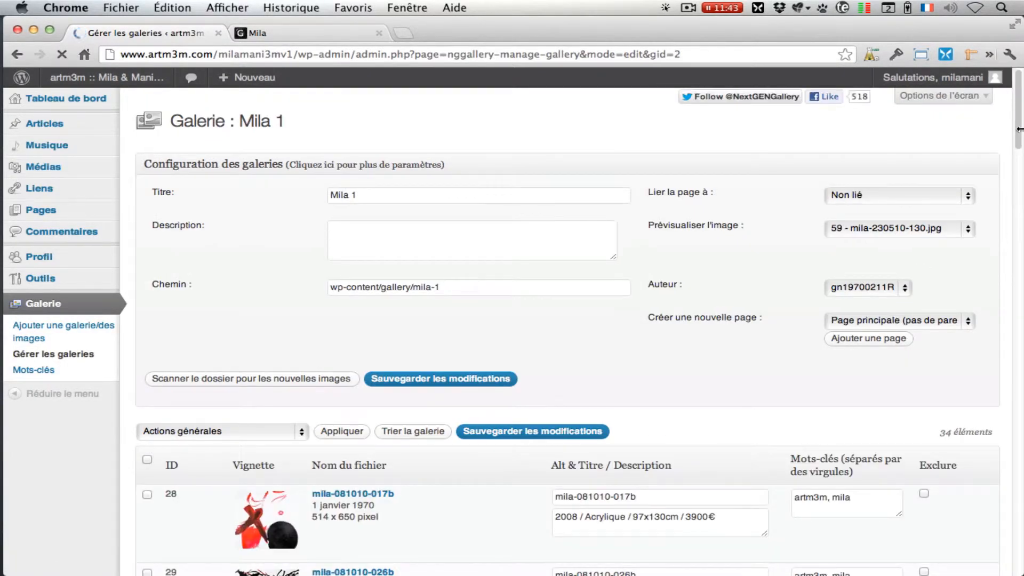
left_click_drag(1018, 129, 1007, 193)
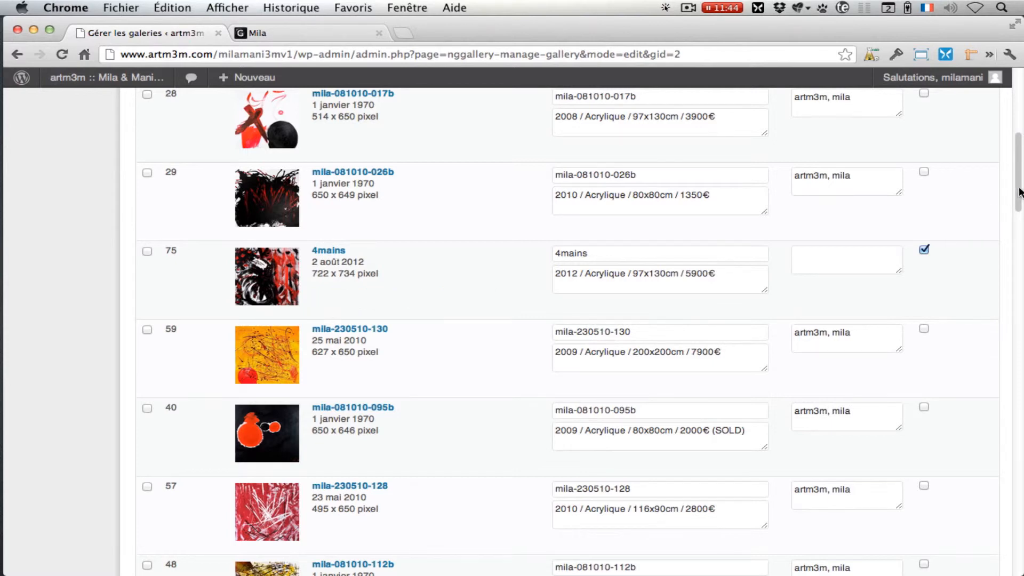
- Delete the pollock image from the Mila 1 gallery and confirm the deletion
left_click_drag(1018, 193, 1017, 267)
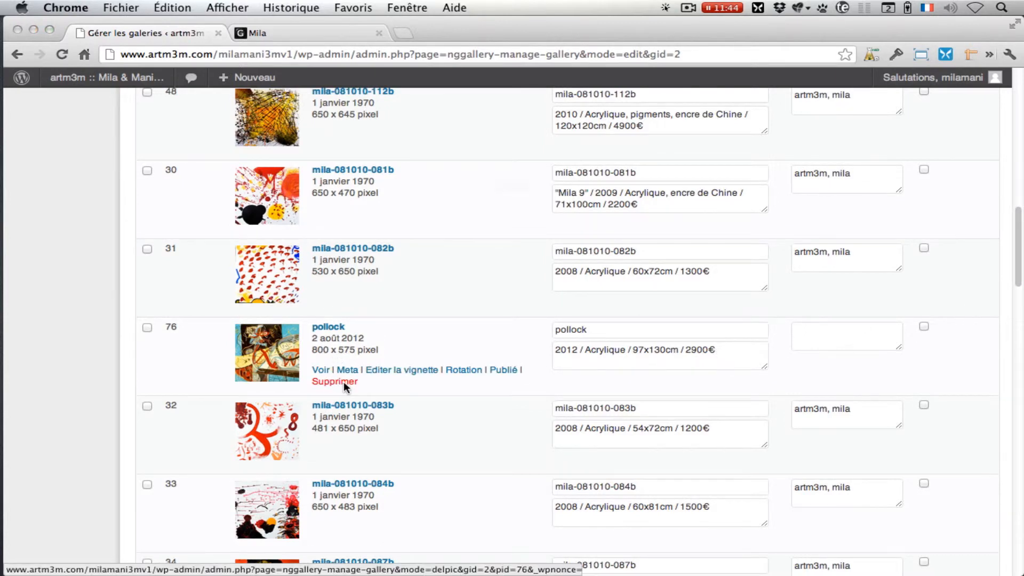
left_click(344, 382)
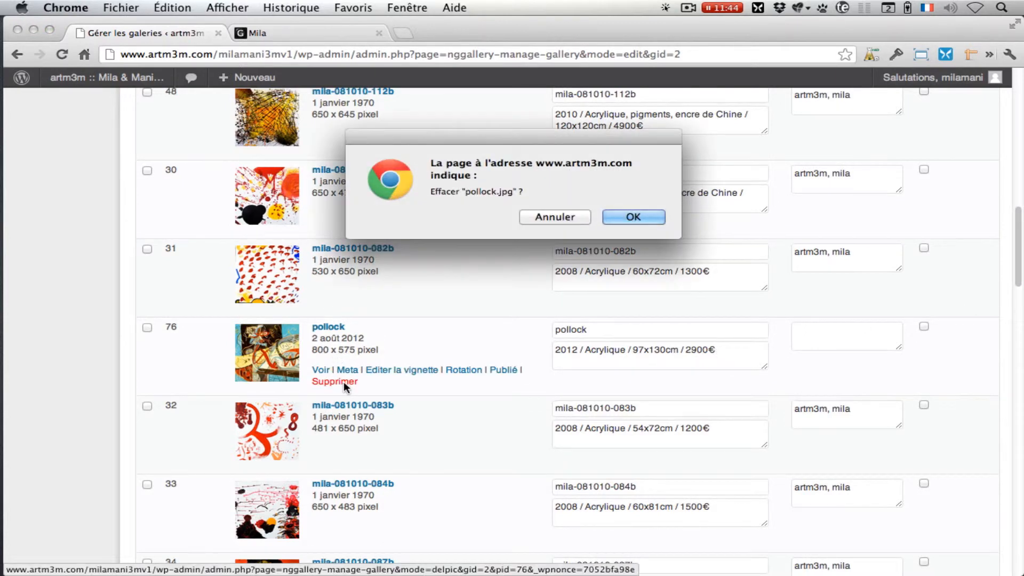
left_click(629, 218)
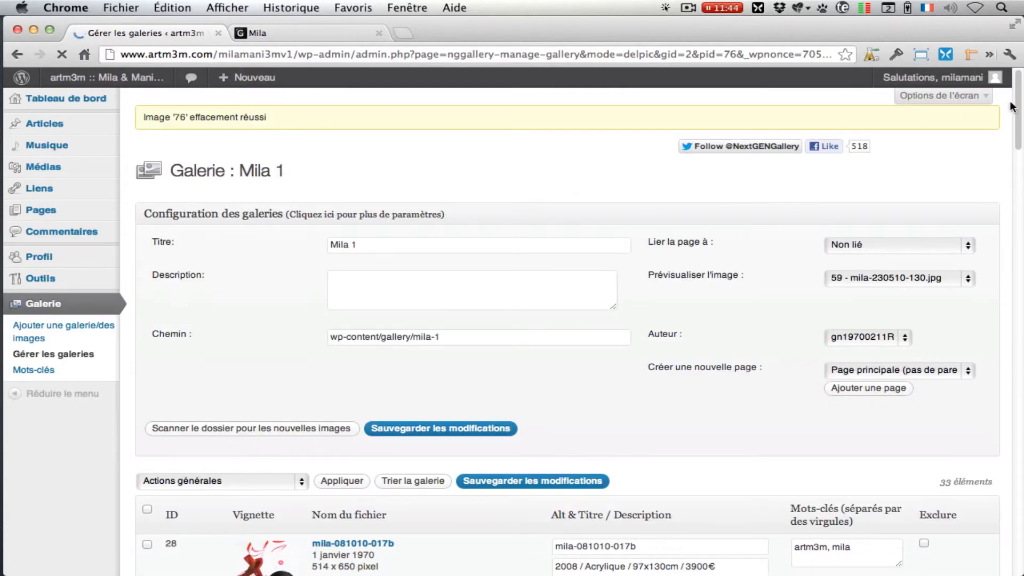
- Check the remaining images in the Mila 1 gallery list and save the gallery modifications
left_click_drag(1016, 109, 992, 5)
scroll(989, 92, "down", 2)
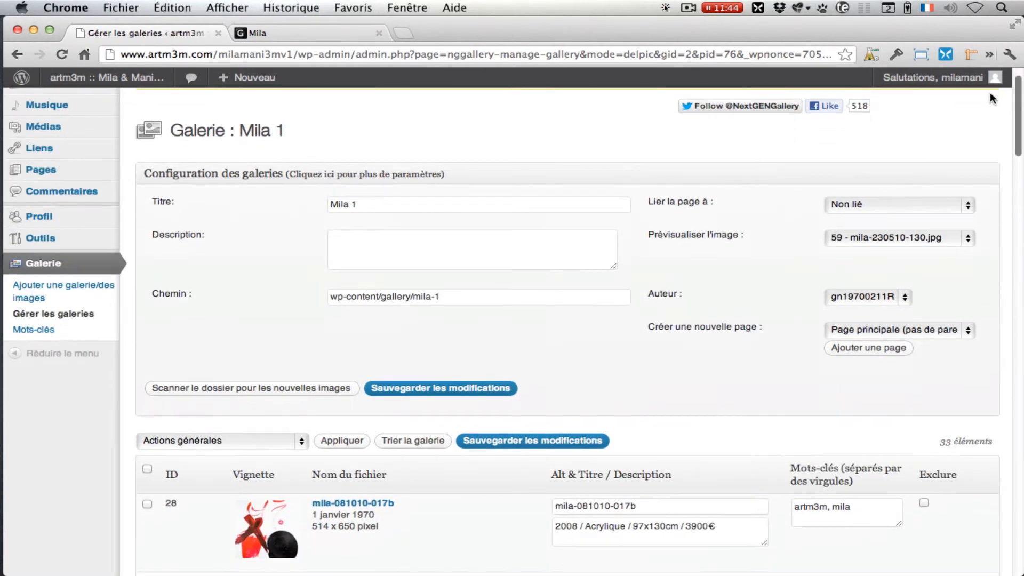
left_click(542, 445)
scroll(870, 240, "down", 5)
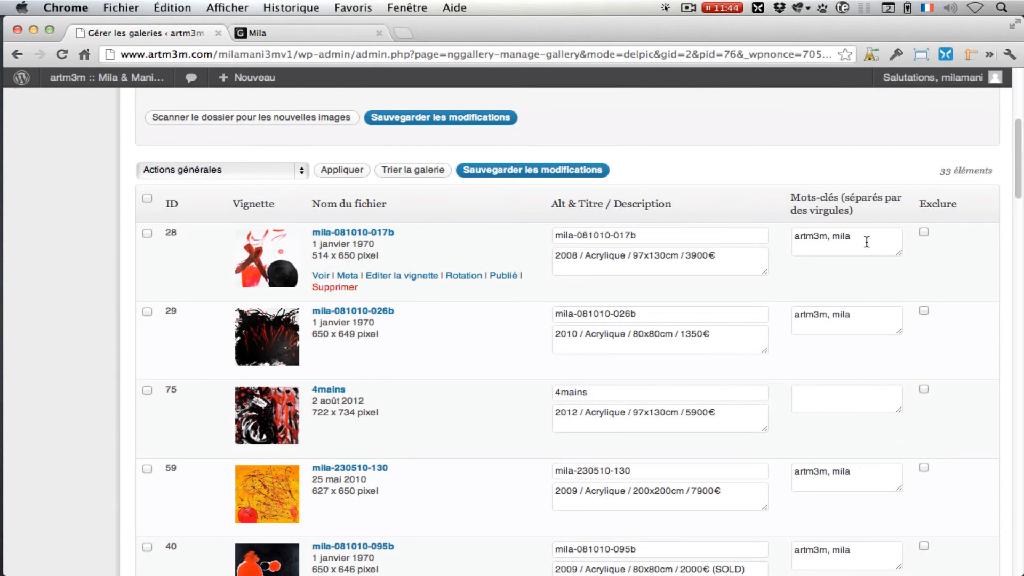
left_click(523, 173)
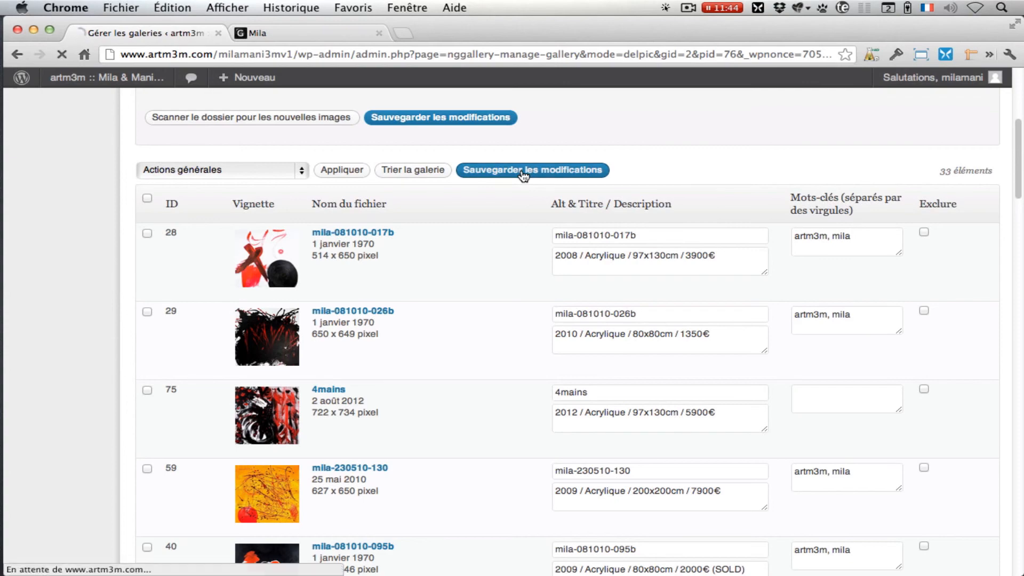